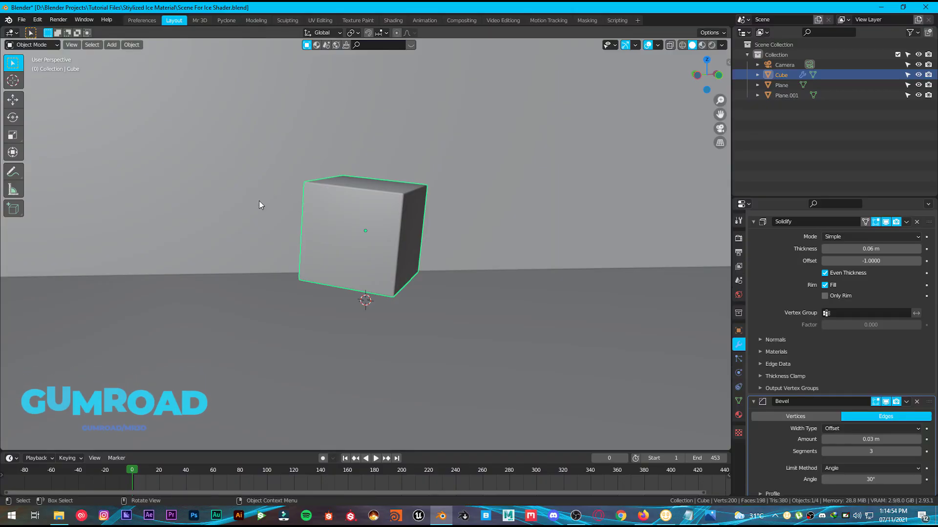
middle_click_drag(259, 200, 262, 250)
left_click_drag(157, 191, 435, 257)
left_click(435, 257)
middle_click_drag(435, 257, 357, 240)
scroll(357, 240, "up", 5)
left_click(357, 235)
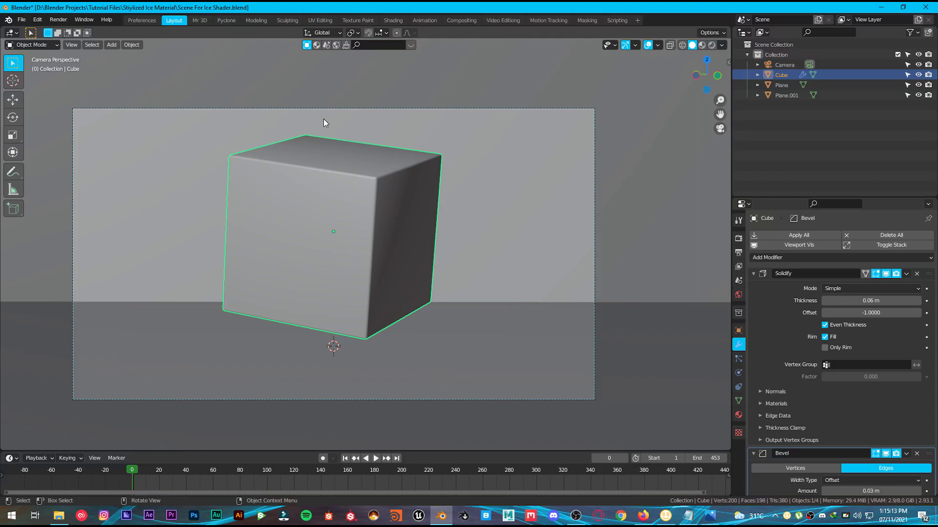
- Split the 3D viewport vertically and turn the new area into a Shader Editor with its sidebar hidden
key("q")
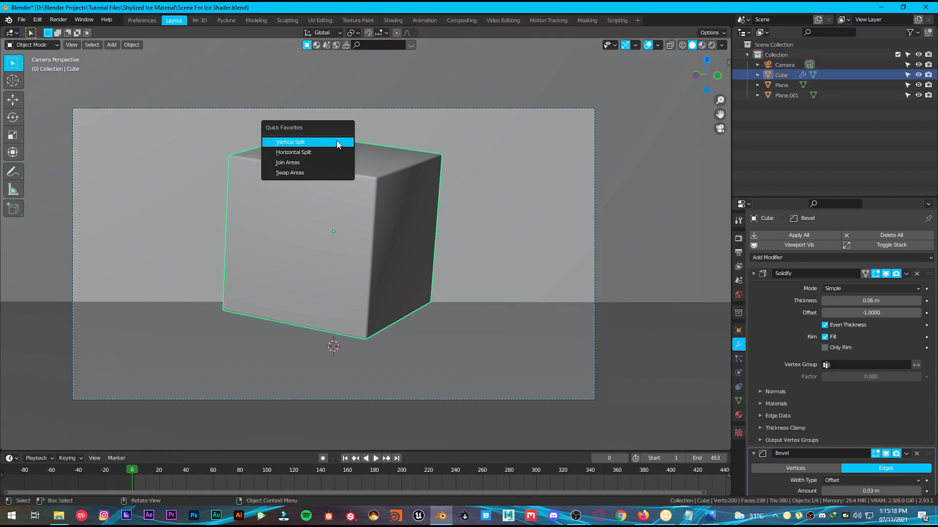
left_click(722, 31)
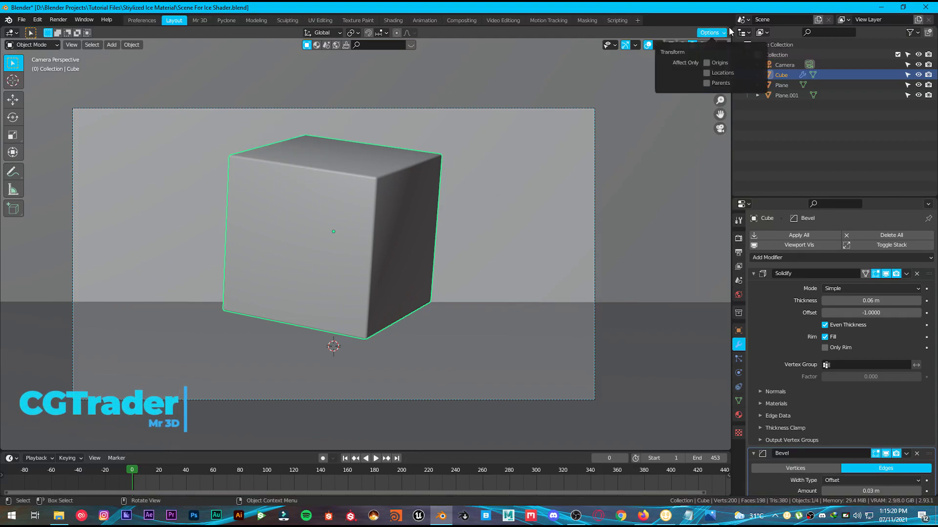
left_click(539, 27)
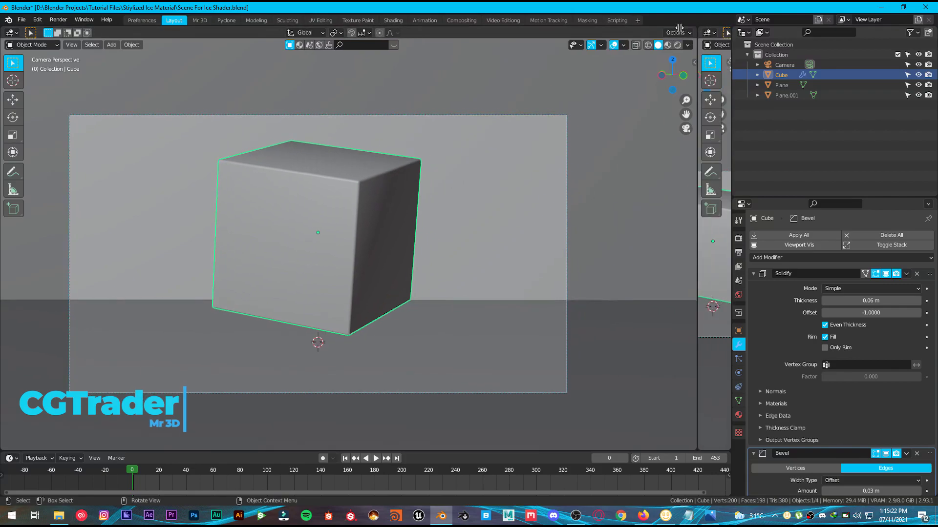
left_click_drag(540, 29, 335, 30)
left_click(346, 32)
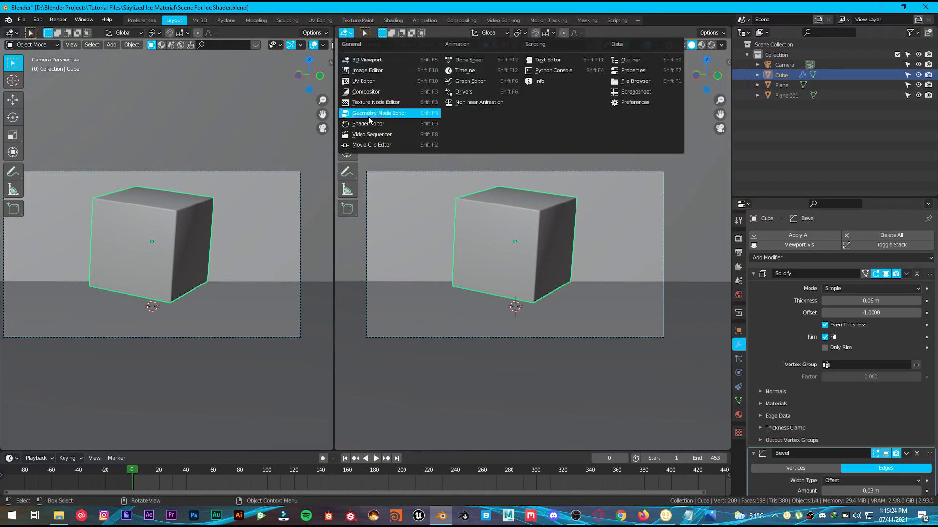
left_click(349, 125)
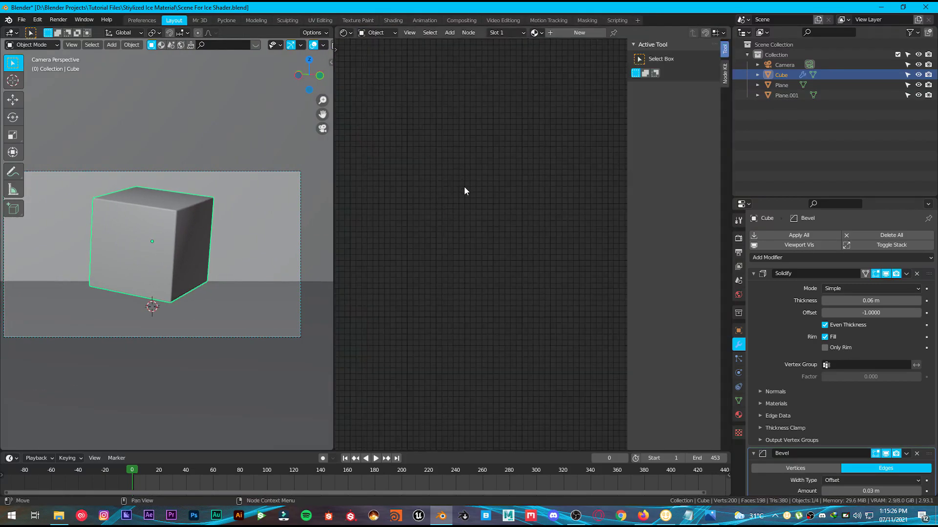
key("n")
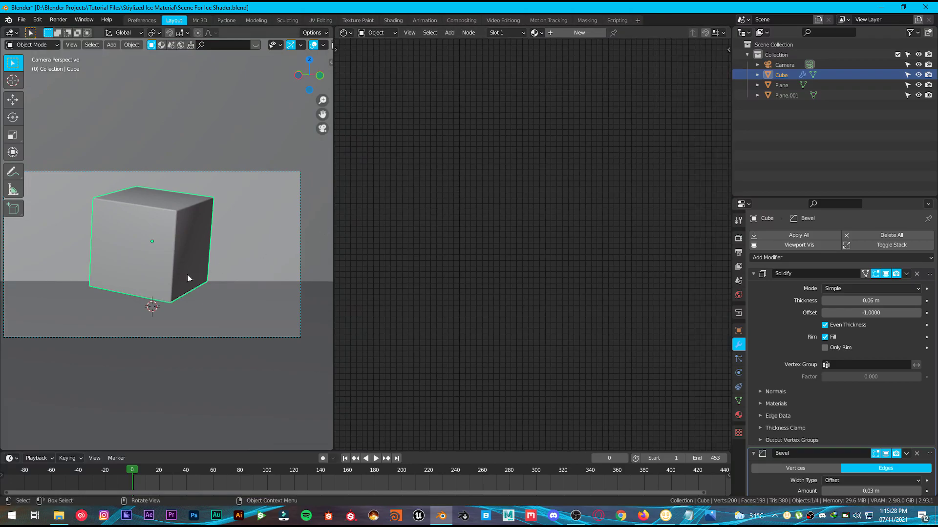
- Create a new material on the cube and name it "ice"
left_click(145, 259)
left_click(152, 248)
left_click(567, 33)
left_click(614, 32)
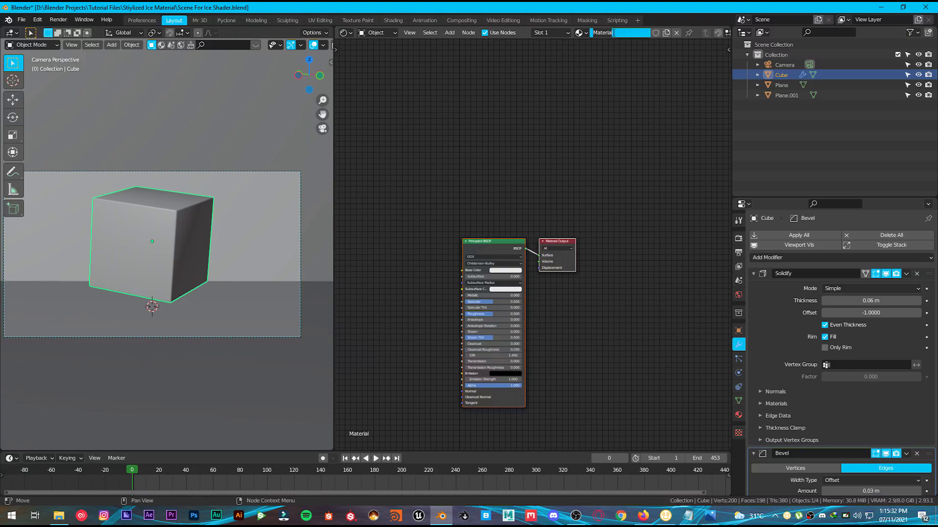
type("ice")
key("Return")
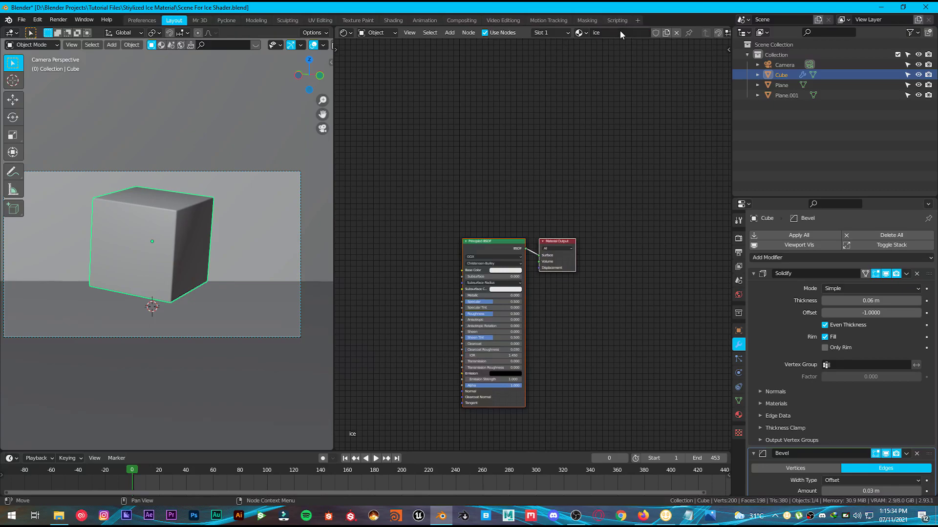
- Switch to Photos to examine the reference render untitled1.png enlarged, and return to Blender
scroll(487, 171, "up", 3)
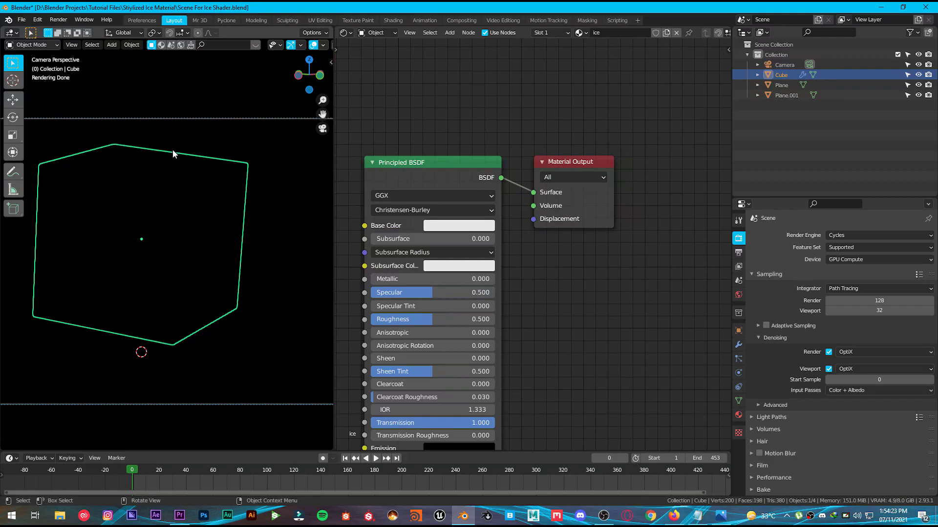
left_click(721, 515)
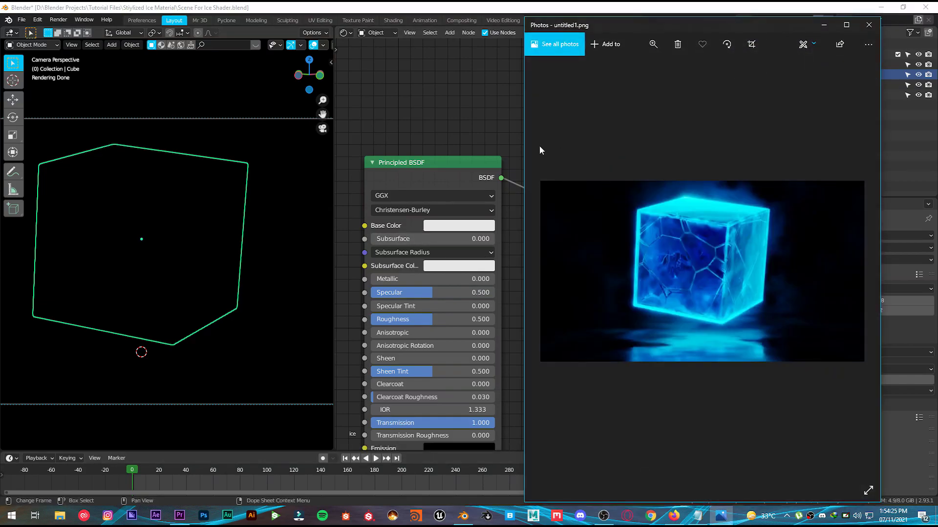
left_click(847, 25)
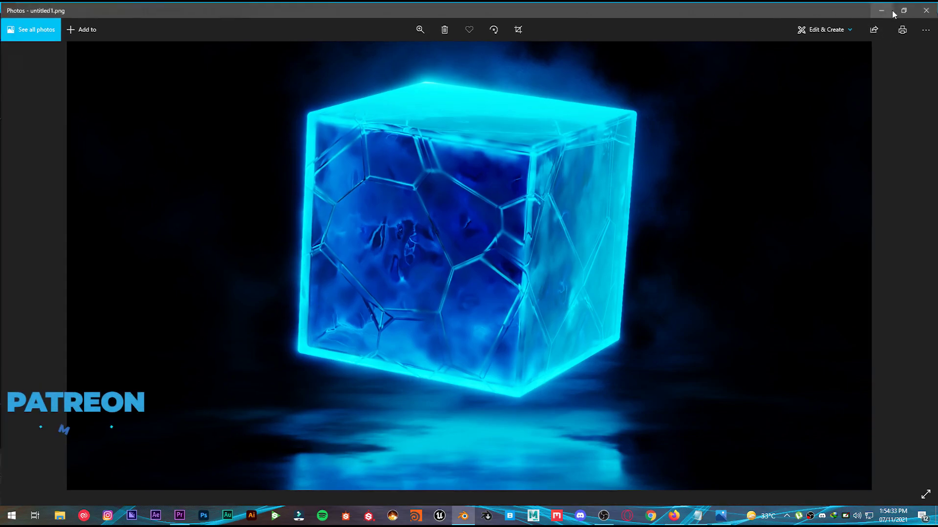
left_click(927, 10)
- Move the Principled BSDF and Material Output nodes apart and insert a Mix Shader on the link between them
scroll(535, 206, "down", 4)
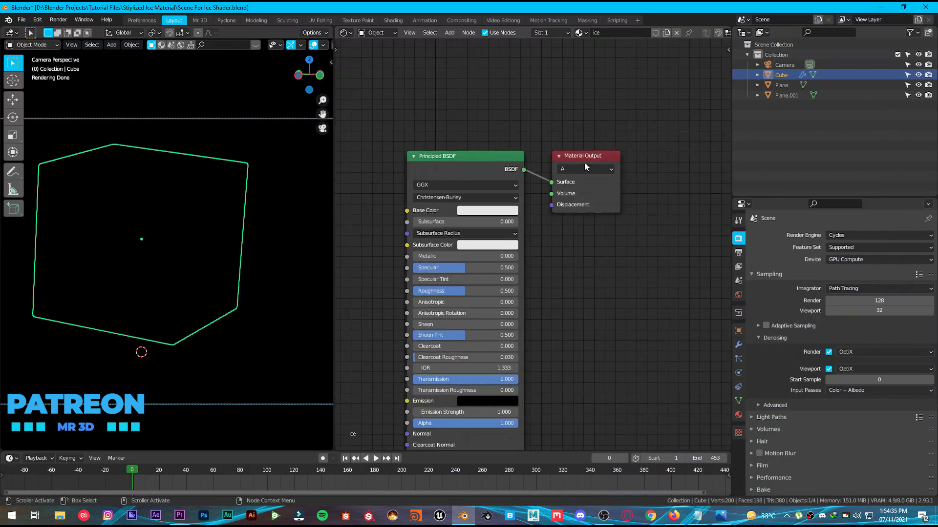
left_click_drag(584, 162, 700, 153)
left_click_drag(459, 152, 397, 146)
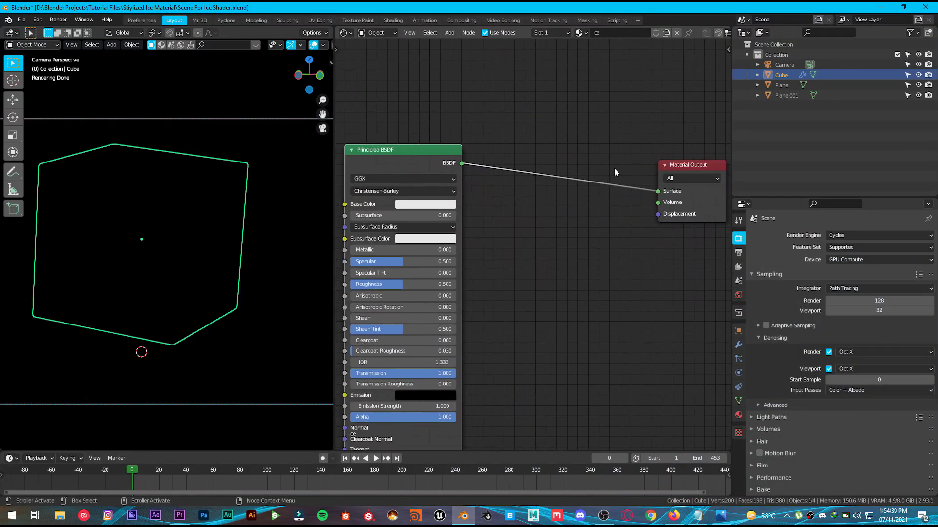
key("shift+a")
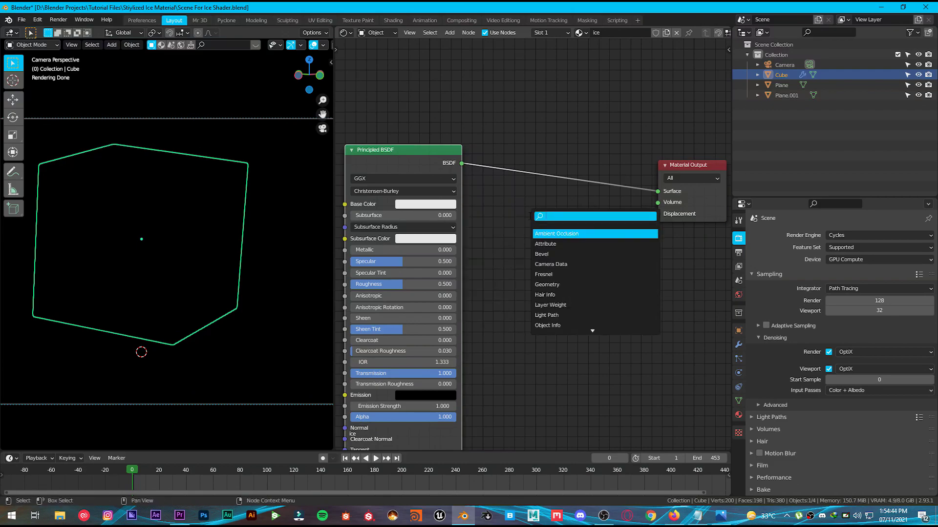
type("mix")
key("Return")
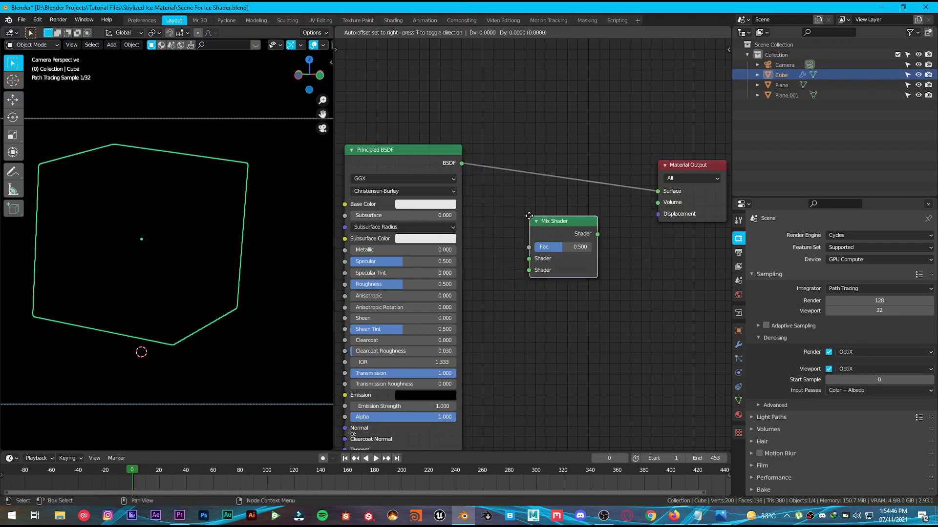
left_click(551, 171)
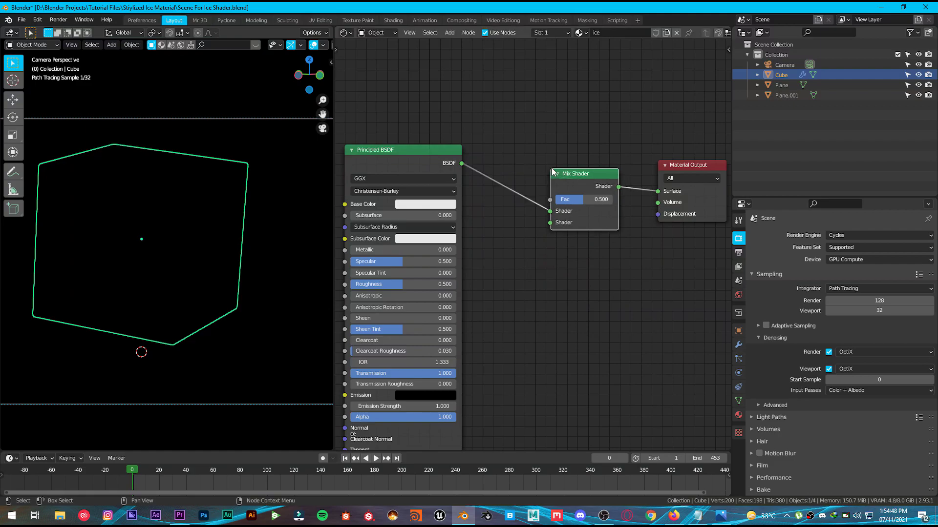
left_click_drag(564, 176, 581, 171)
- Add an Emission shader and connect it to the second Shader input of the Mix Shader
key("shift+a")
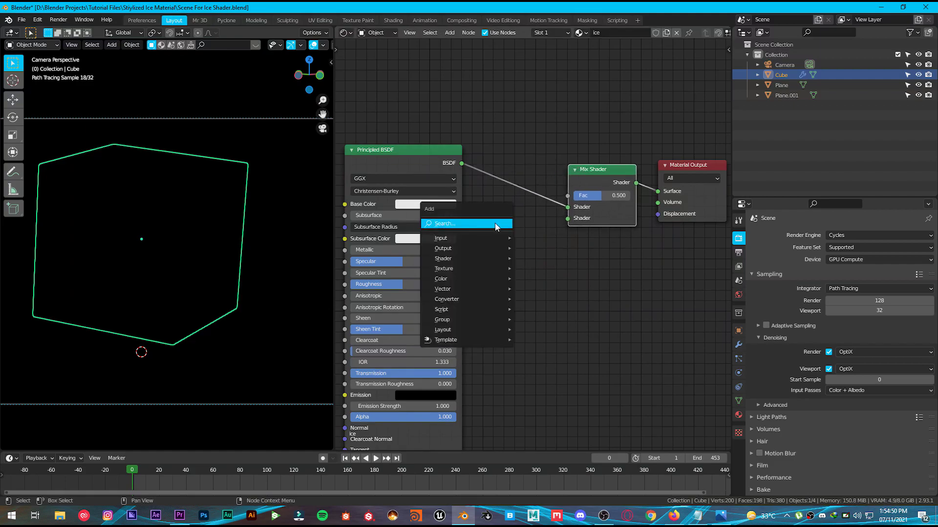
left_click(495, 223)
type("emission")
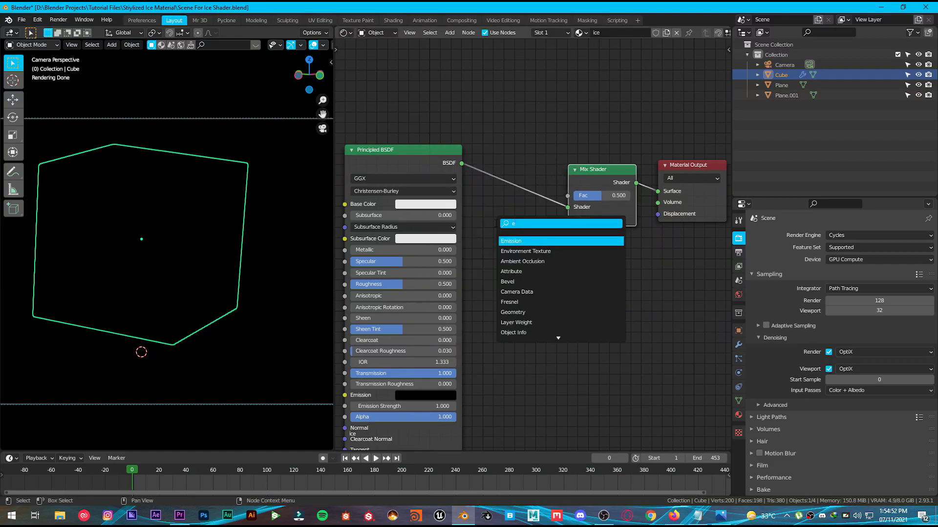
key("Return")
left_click(494, 222)
scroll(583, 253, "up", 2)
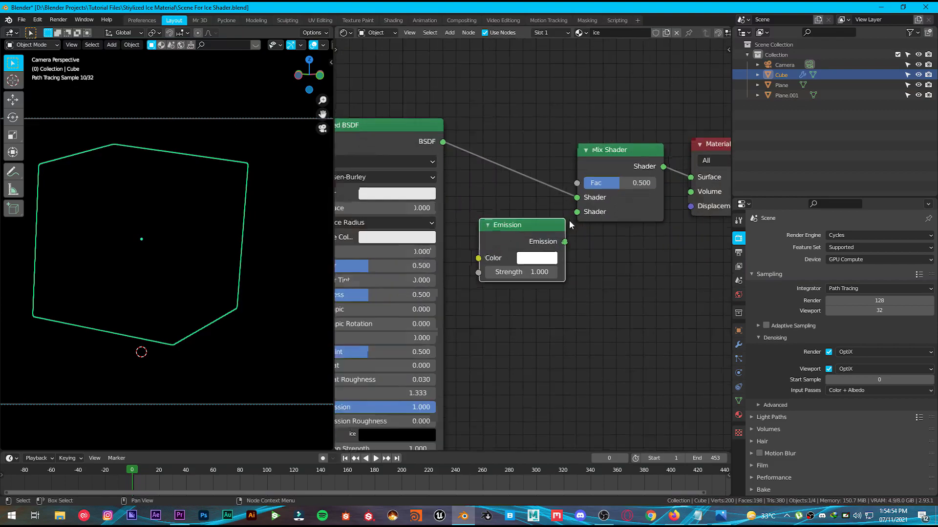
left_click_drag(567, 244, 580, 210)
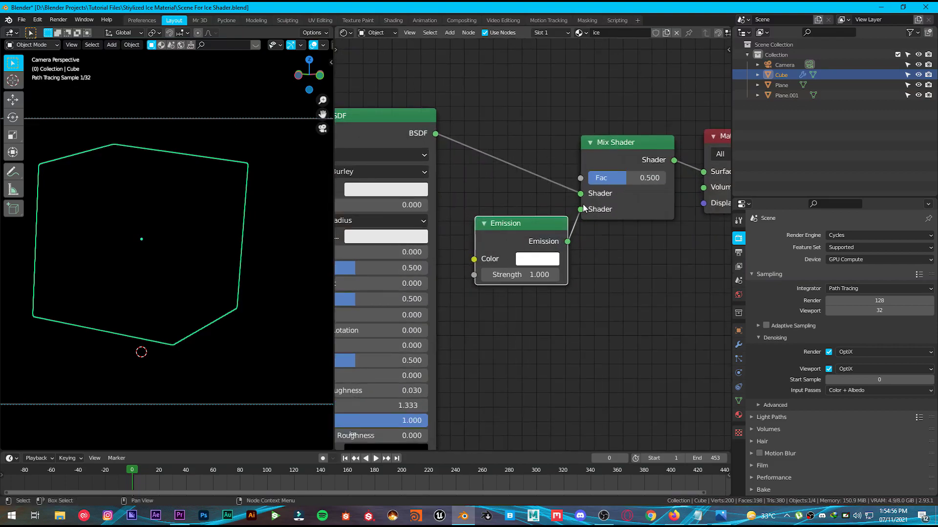
- Set the Emission strength to 100 and its color to hex 00c2f4
scroll(605, 161, "up", 1)
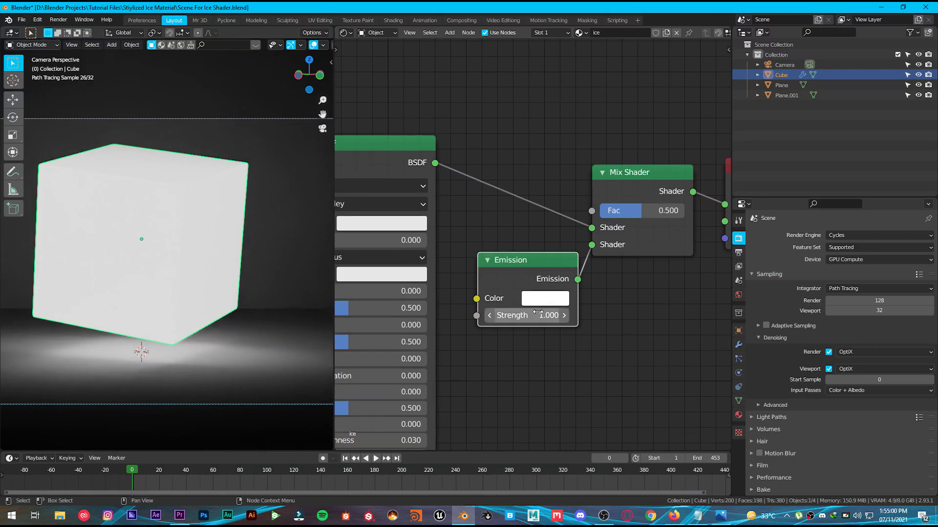
left_click(539, 315)
type("100")
key("Return")
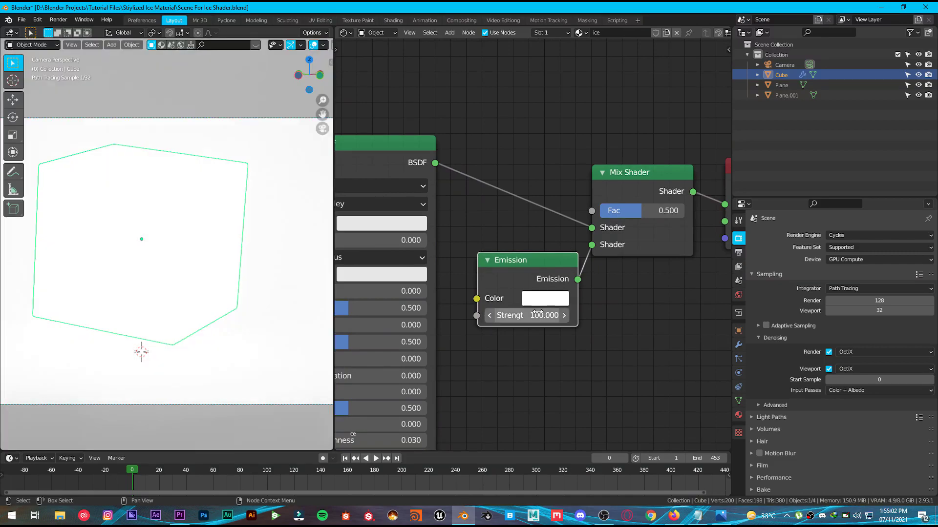
left_click(547, 300)
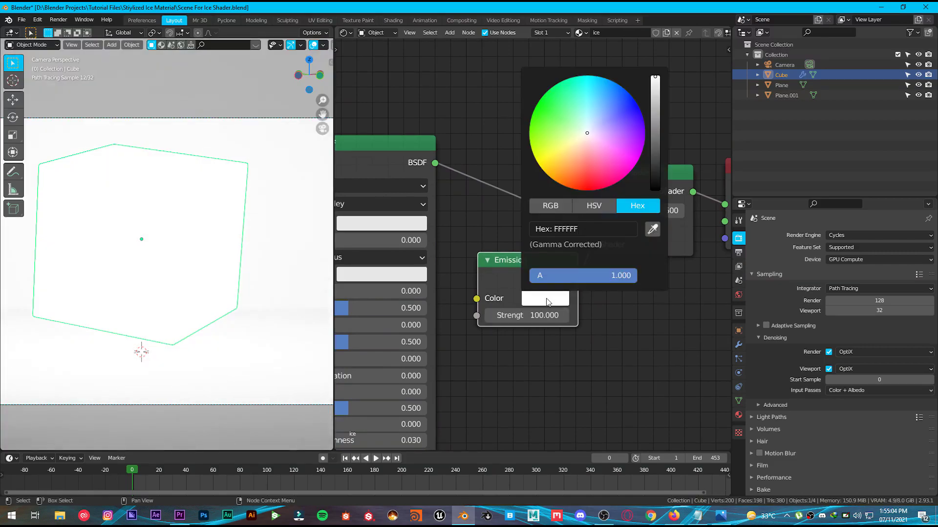
left_click(583, 230)
type("00c2f4")
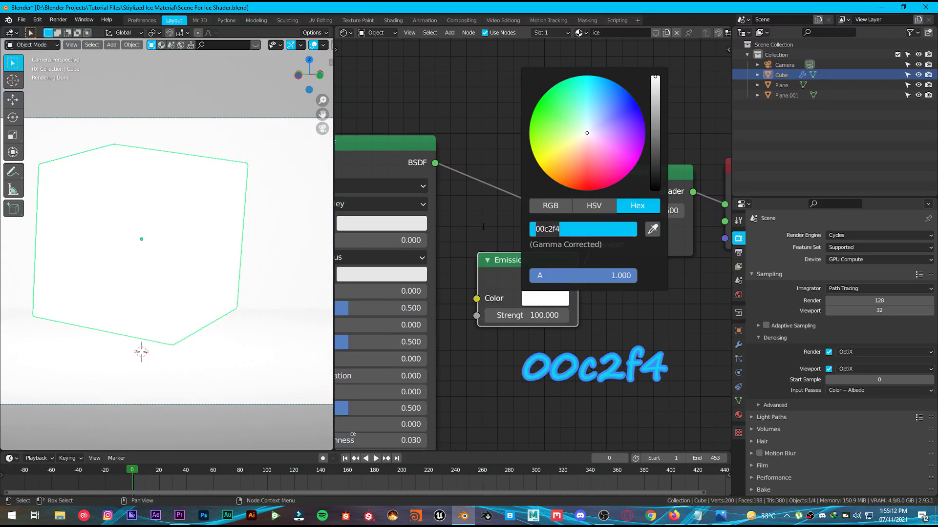
key("Return")
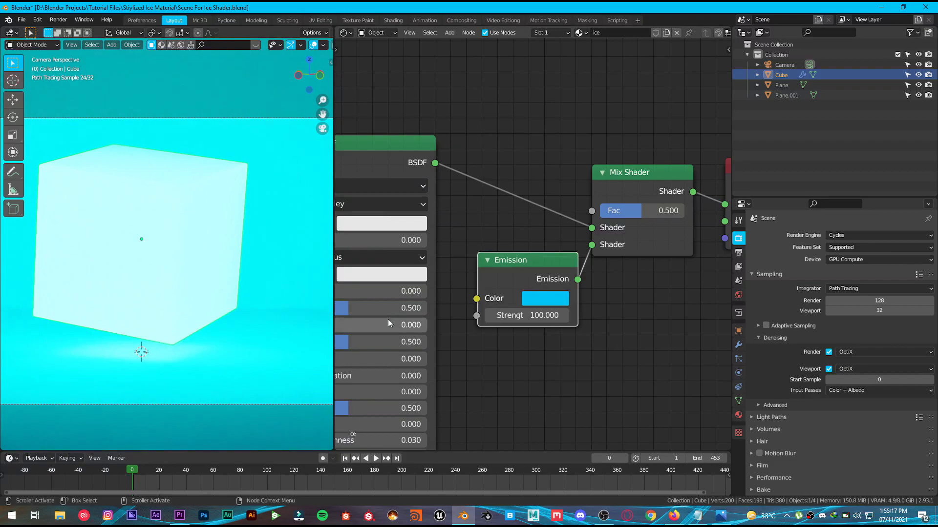
- Add a ColorRamp node above the Principled BSDF and connect its Color output to the Mix Shader's Fac
scroll(388, 318, "down", 2)
scroll(506, 292, "up", 6)
left_click_drag(542, 235, 531, 244)
scroll(527, 207, "down", 4)
middle_click_drag(519, 186, 617, 249)
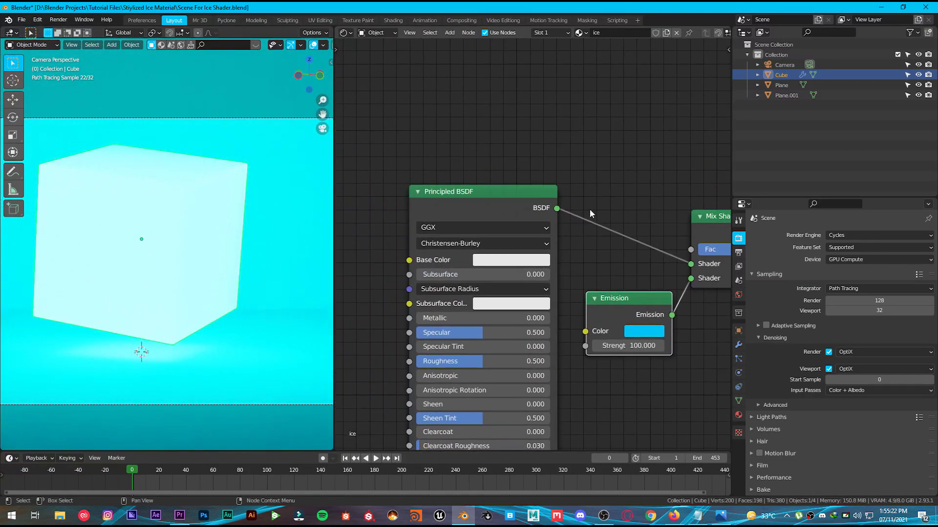
key("shift+a")
left_click(543, 183)
type("ramp")
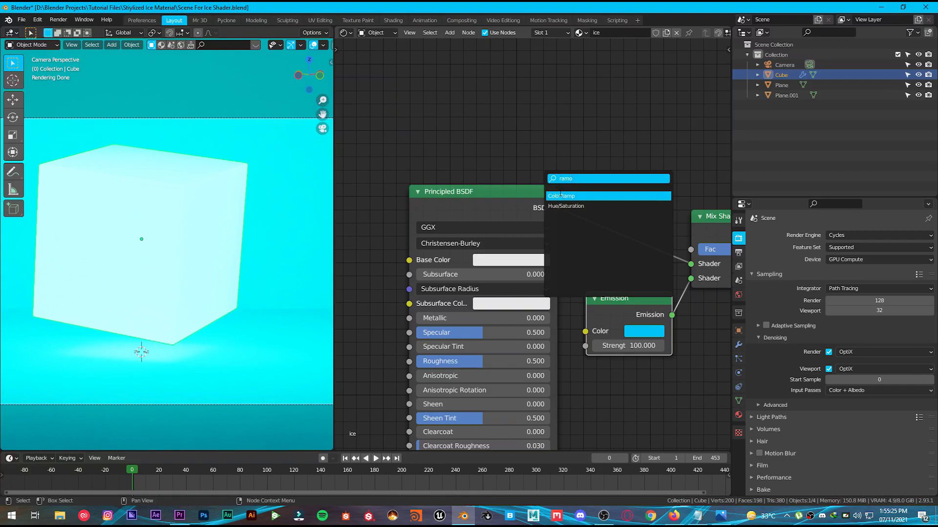
left_click(562, 196)
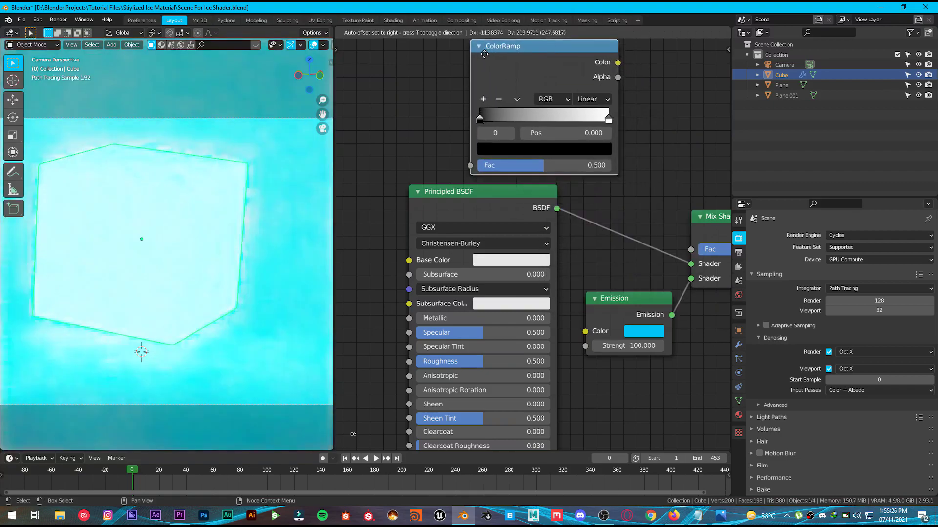
left_click(425, 49)
middle_click_drag(502, 161, 482, 180)
middle_click_drag(443, 97, 398, 112)
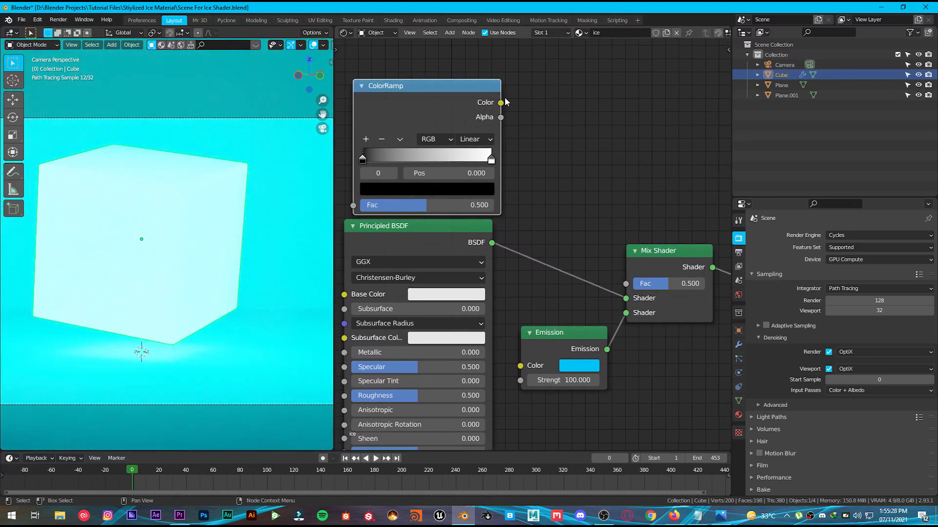
left_click_drag(500, 103, 626, 283)
- Add a Layer Weight node and connect its Facing output to the ColorRamp's Fac input
middle_click_drag(339, 122, 556, 159)
key("shift+a")
left_click(465, 155)
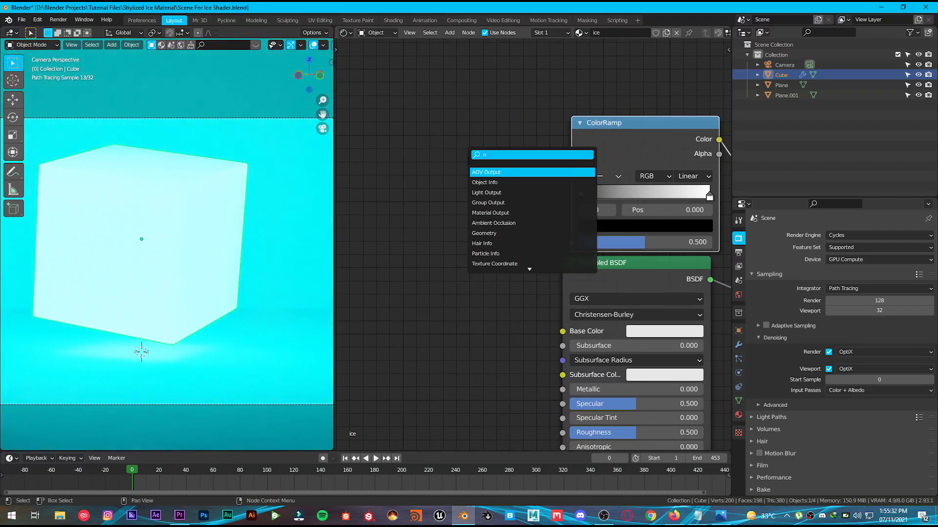
type("lay")
key("Return")
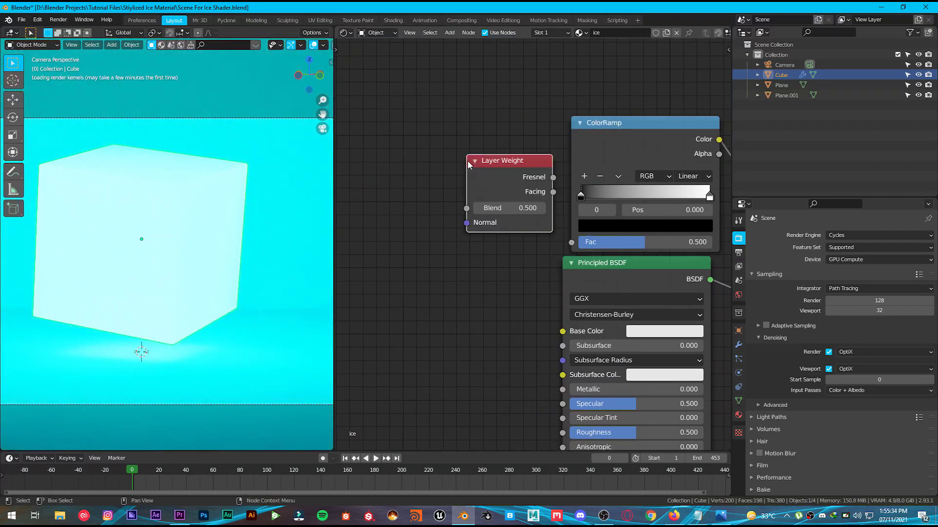
left_click_drag(559, 196, 571, 242)
- Set the Layer Weight node's Blend to 0.08
double_click(506, 215)
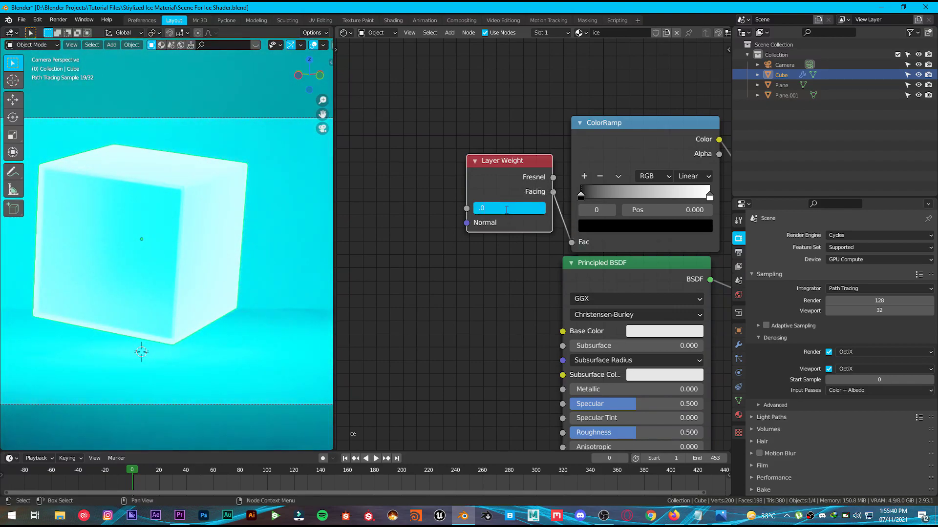
key("Return")
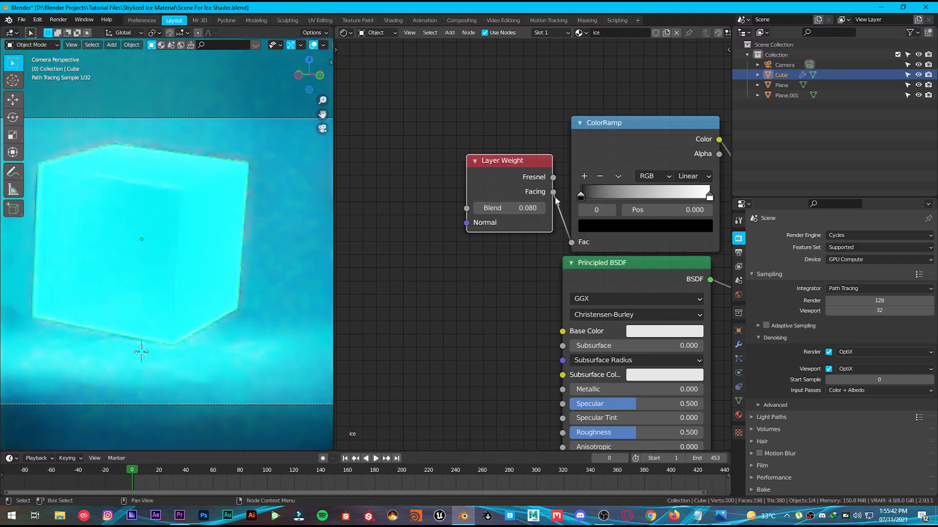
mouse_move(490, 220)
left_mouse_down()
mouse_move(451, 216)
mouse_move(483, 214)
left_mouse_up()
middle_click_drag(692, 177, 586, 160)
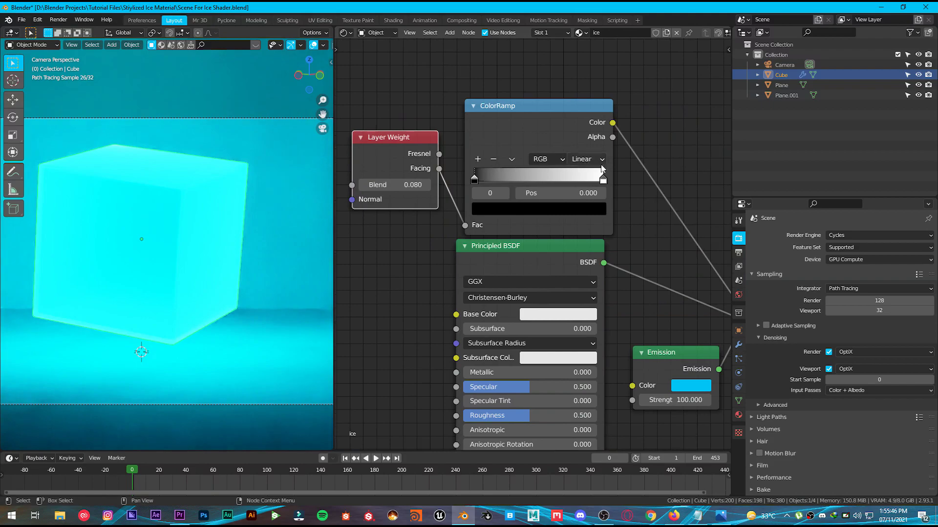
- Set the Layer Weight ColorRamp's interpolation to B-Spline and move its black stop to position 0.559
left_click(583, 162)
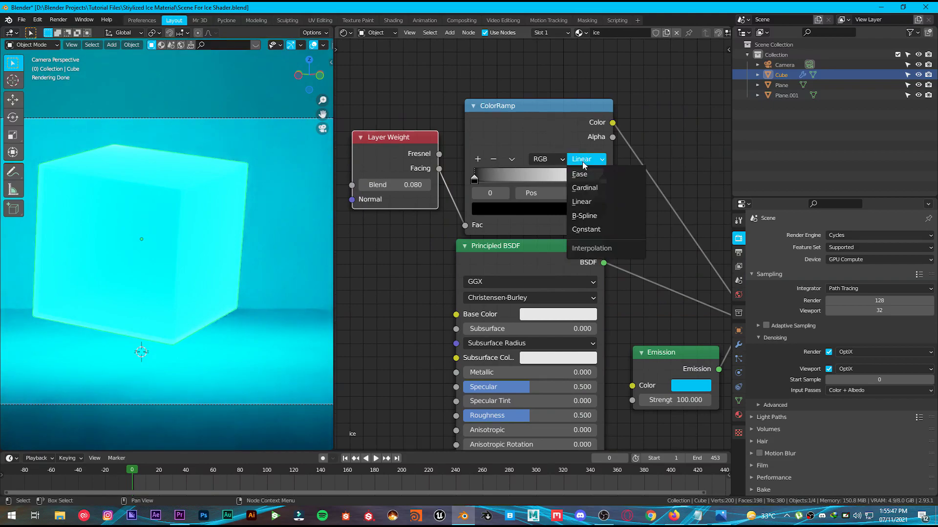
left_click(583, 216)
left_click_drag(474, 180, 548, 182)
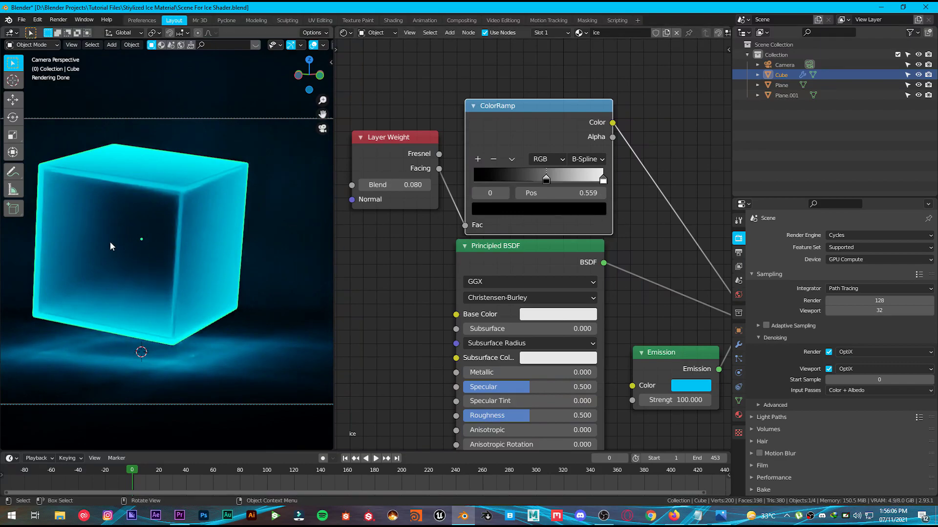
- Check the reference render in Photos, then return to Blender and add a Noise Texture node left of the Principled BSDF
middle_click_drag(418, 318, 473, 228)
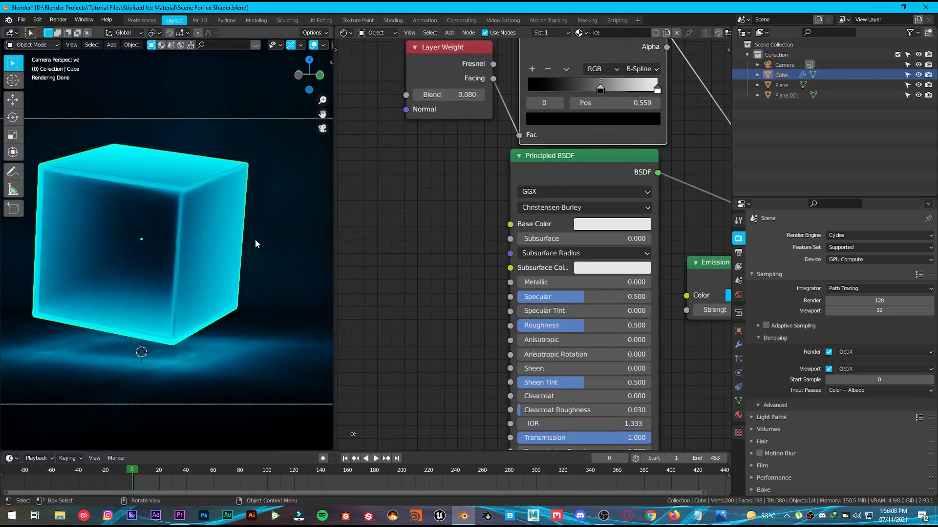
left_click(721, 515)
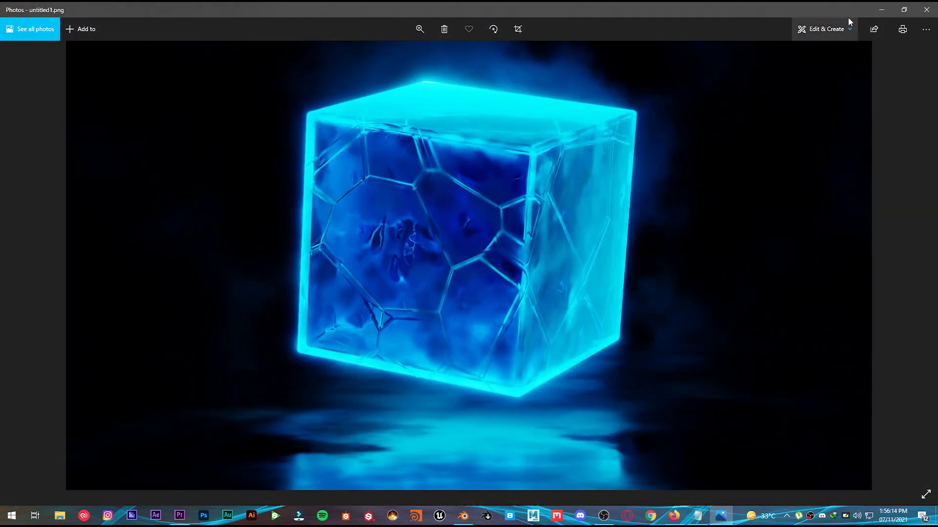
left_click(881, 9)
key("shift+a")
left_click(444, 236)
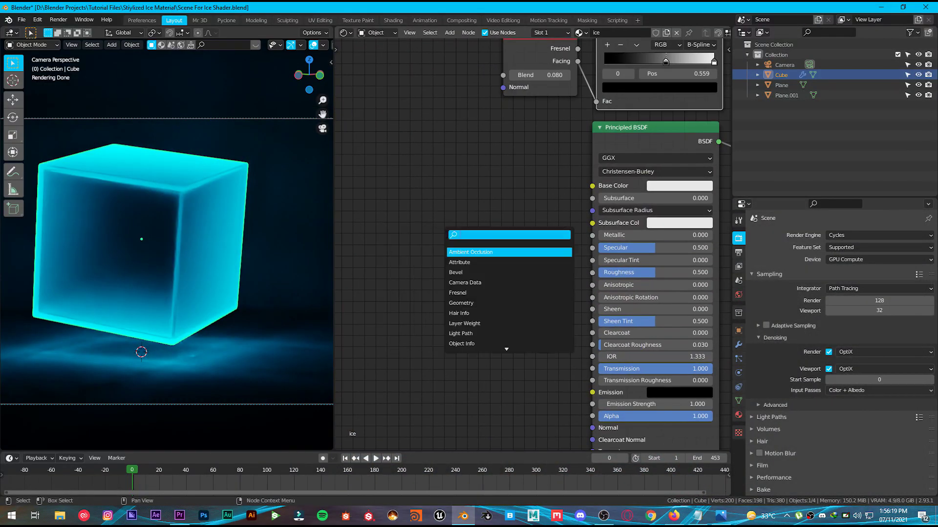
type("noi")
left_click(464, 262)
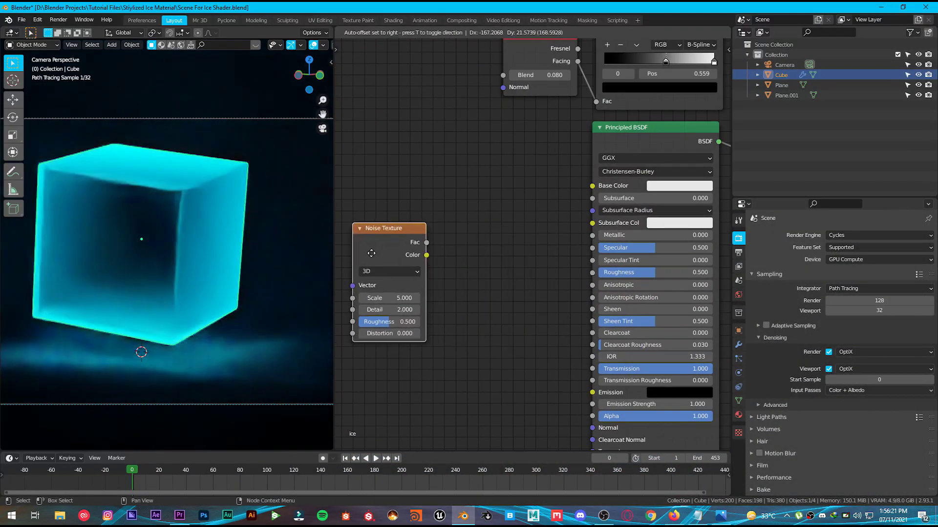
left_click(452, 229)
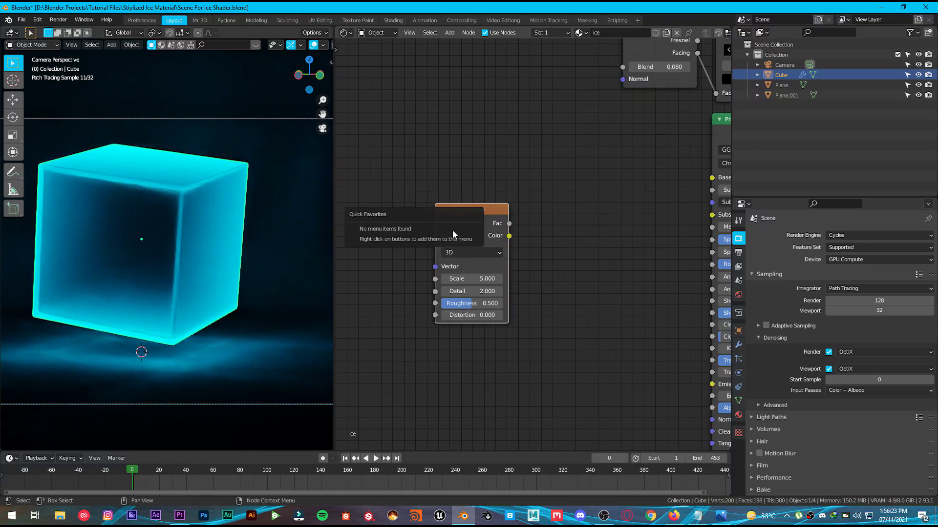
- Add a second ColorRamp node between the Noise Texture and the Principled BSDF
key("shift+a")
left_click(514, 286)
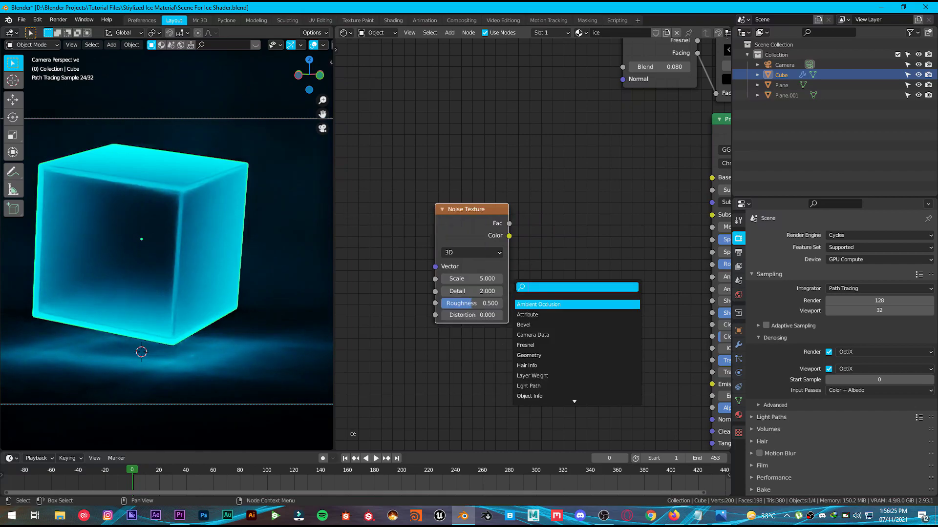
type("color ramp")
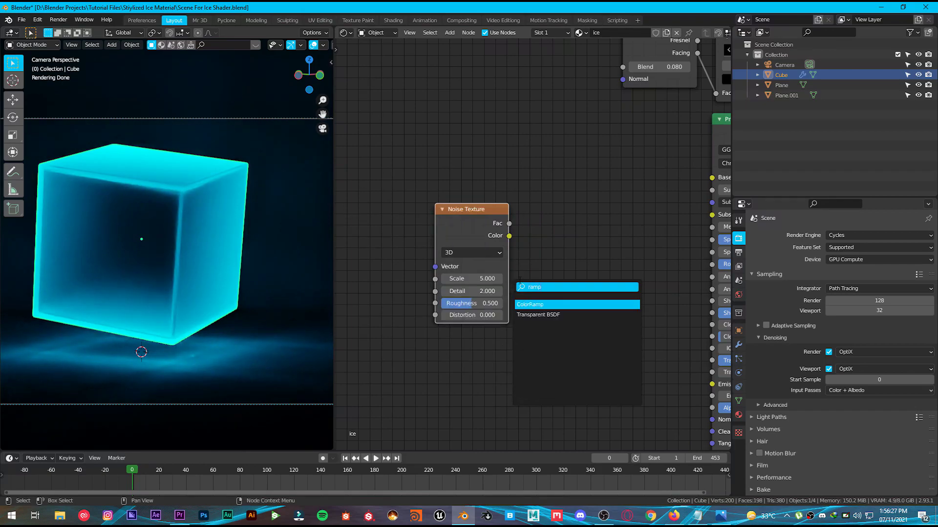
key("Return")
left_click(519, 287)
left_click_drag(564, 294, 595, 213)
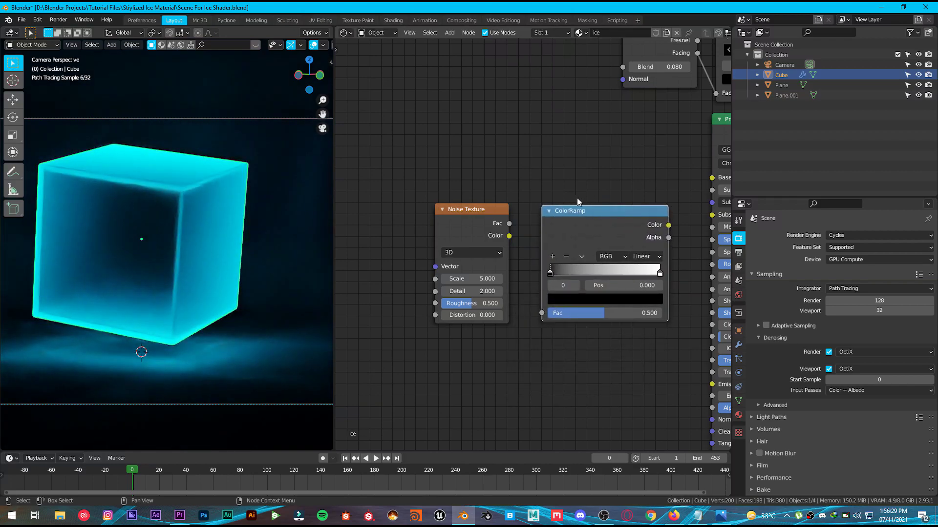
- Connect the new ColorRamp's Color to the Principled BSDF's Roughness and the Noise Texture's Color to the ramp's Fac
middle_click_drag(593, 210, 437, 186)
left_click_drag(514, 201, 532, 197)
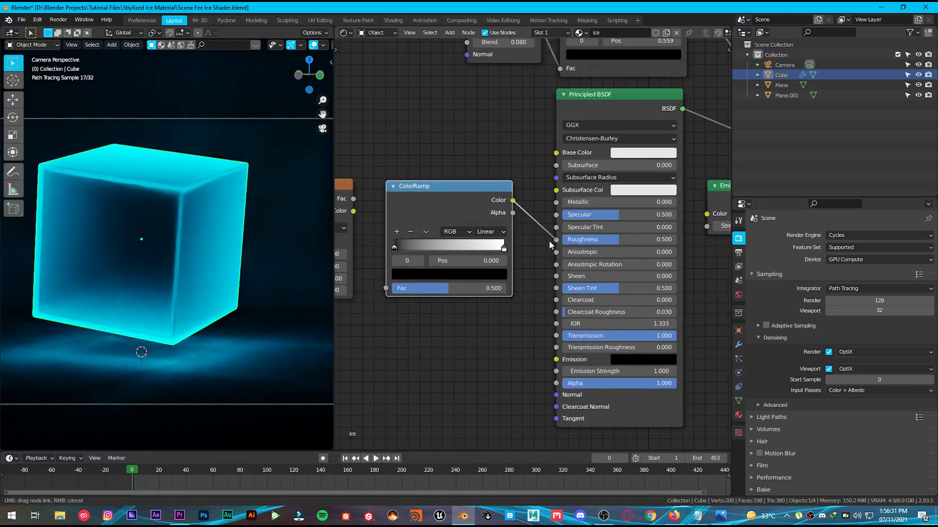
left_click_drag(549, 242, 557, 239)
middle_click_drag(495, 160, 570, 186)
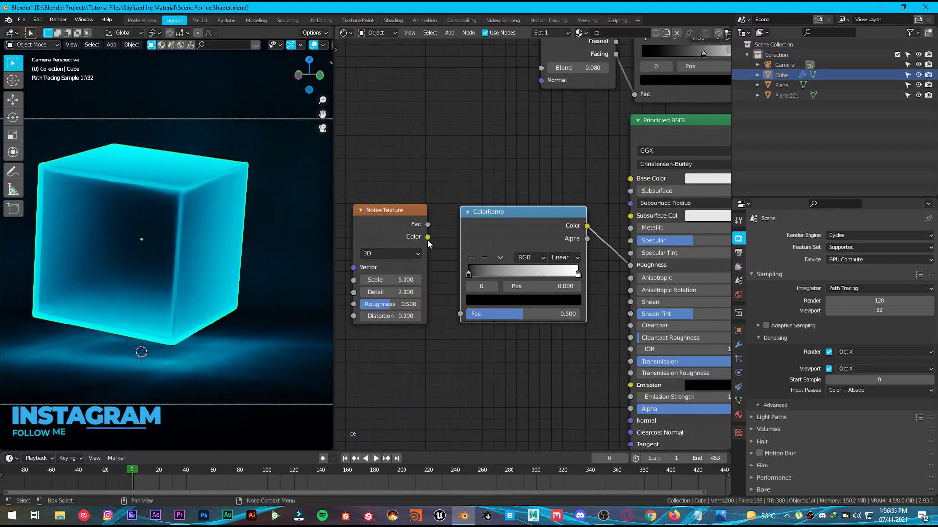
left_click_drag(427, 237, 460, 314)
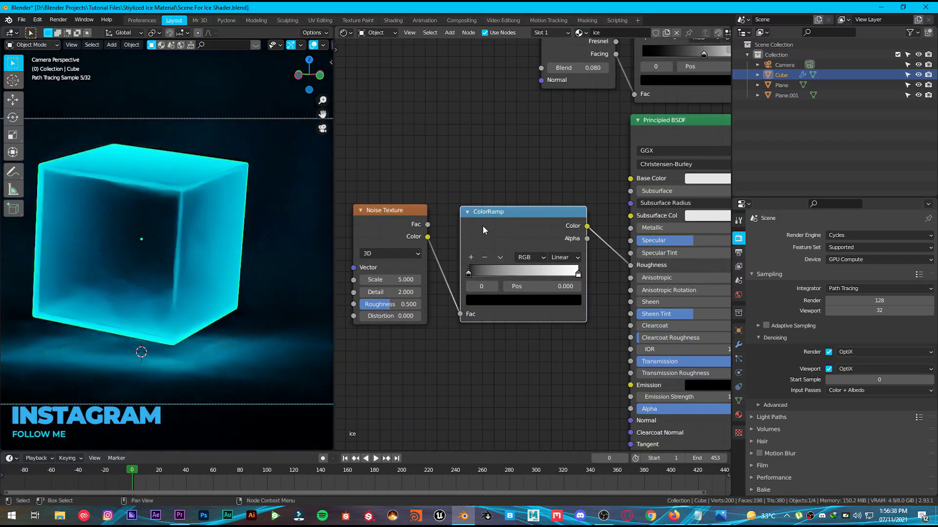
middle_click_drag(483, 226, 509, 215)
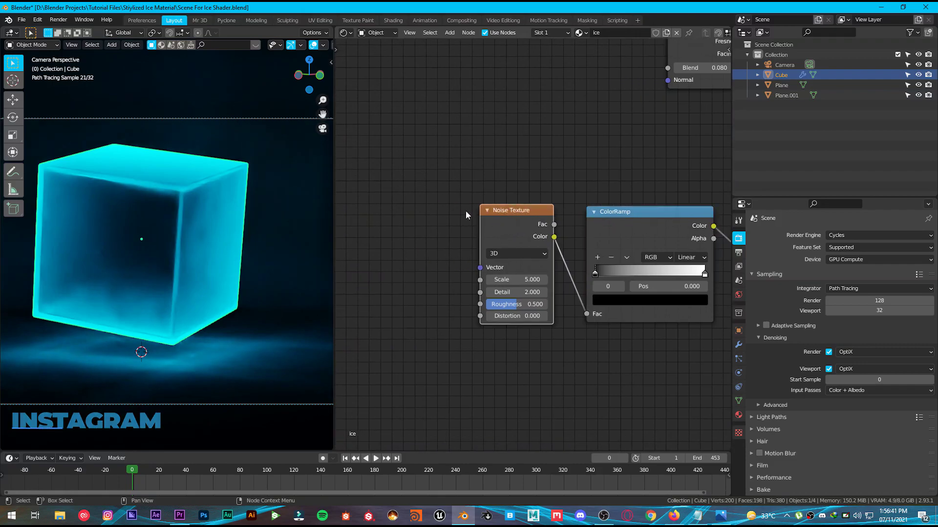
- Check in the add-on preferences that Node Wrangler is enabled
left_click(37, 20)
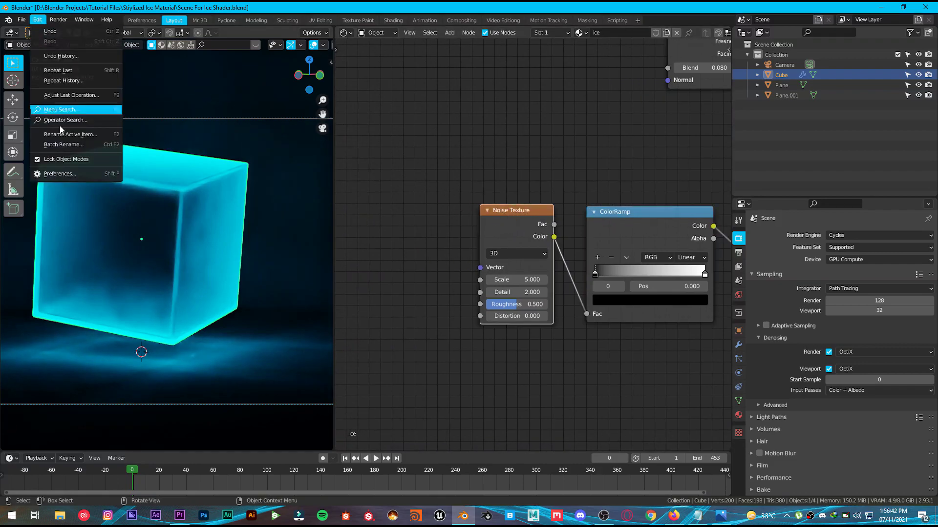
left_click(62, 173)
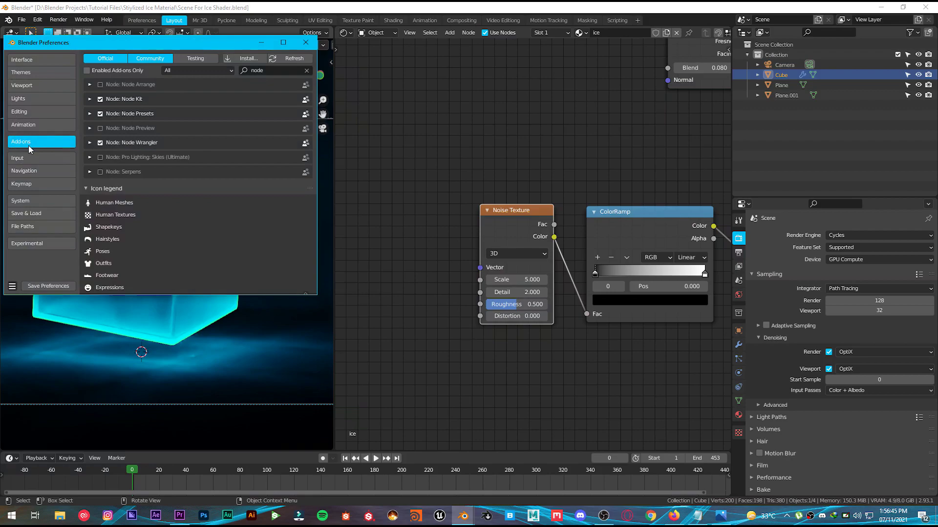
left_click(263, 72)
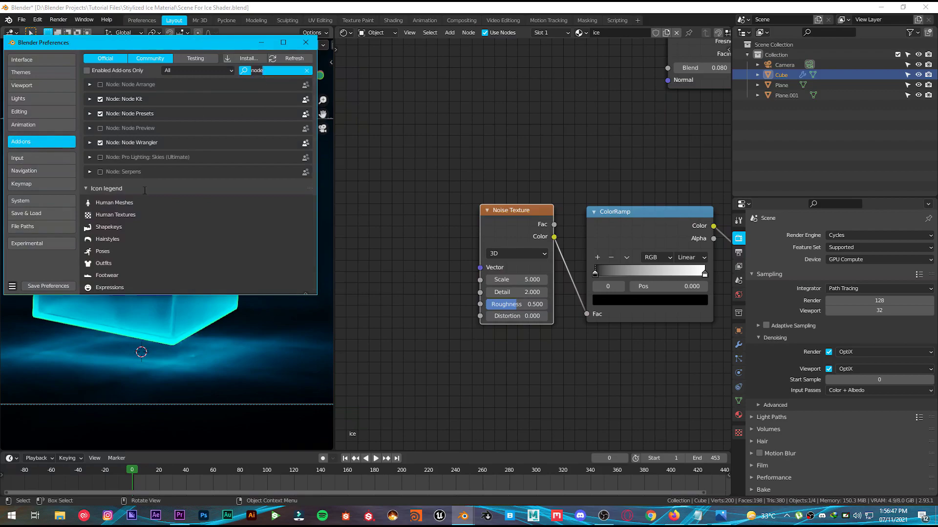
key("Return")
left_click(109, 145)
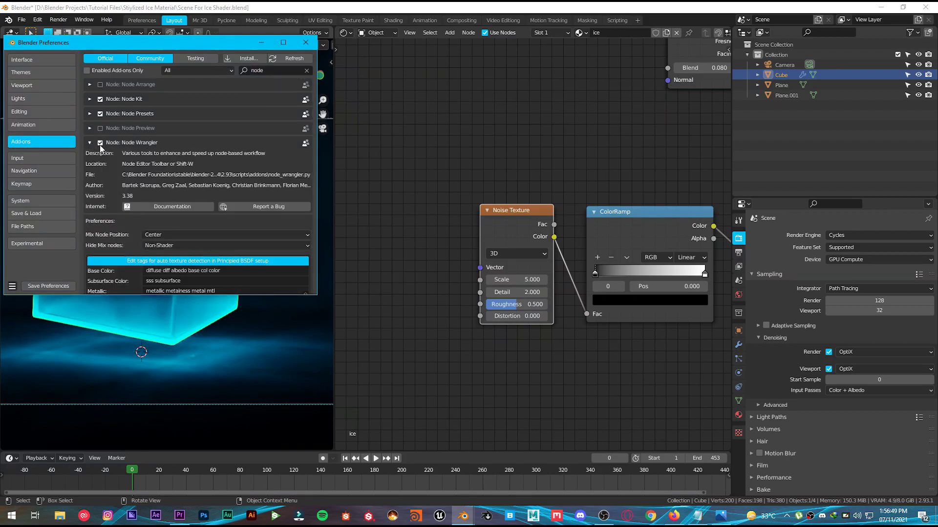
left_click(306, 42)
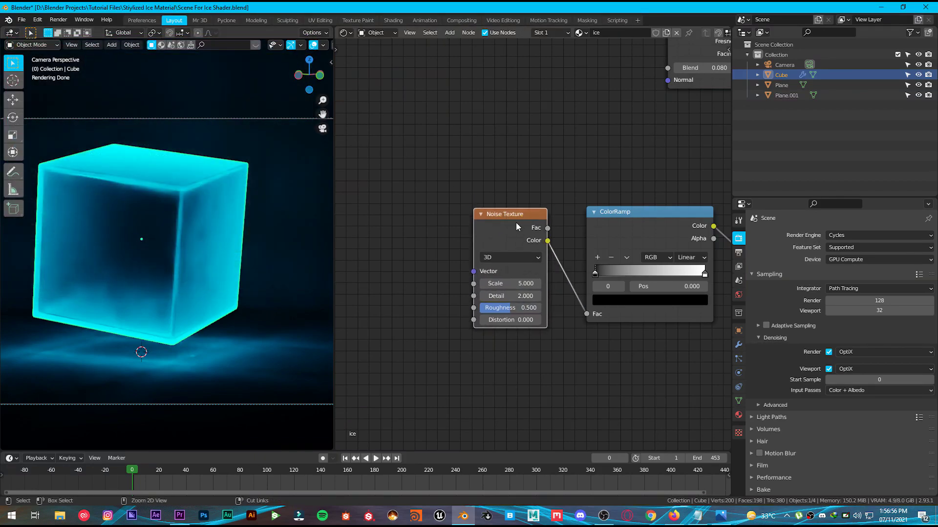
- Add Mapping and Texture Coordinate nodes to the Noise Texture with Node Wrangler and move them farther left to make room
key("ctrl+t")
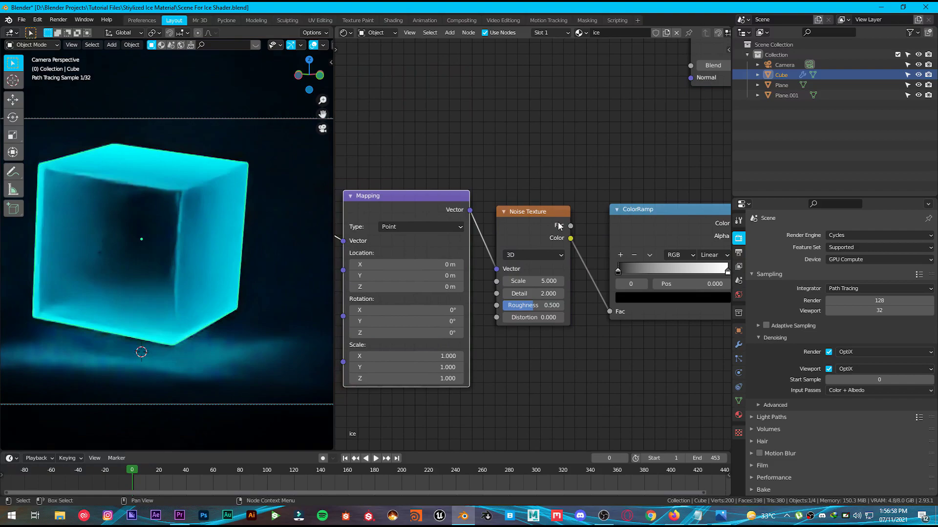
middle_click_drag(429, 221, 504, 121)
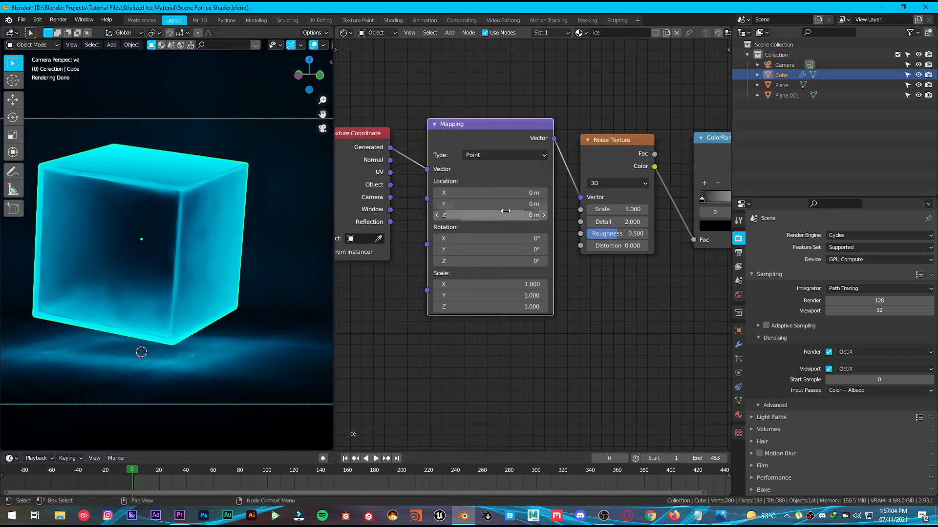
key("g")
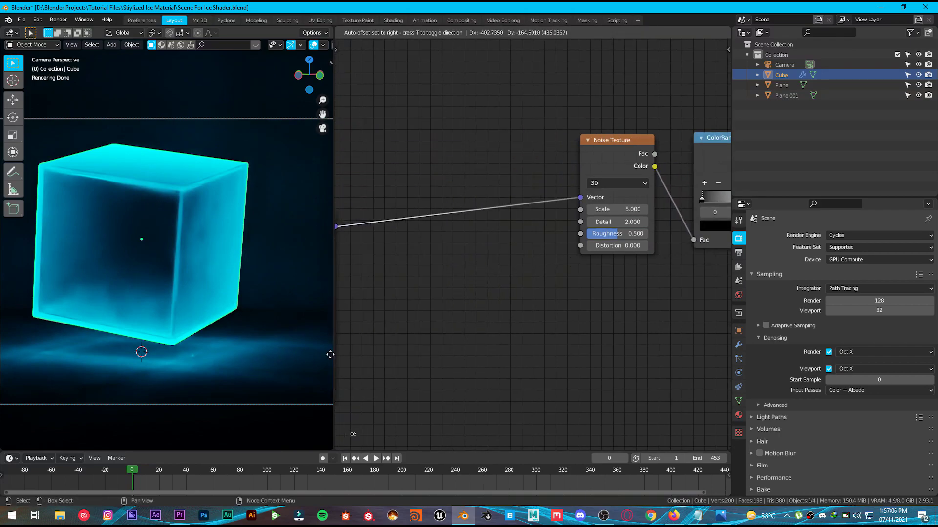
left_click(285, 357)
middle_click_drag(554, 215, 401, 223)
left_click_drag(456, 168, 428, 176)
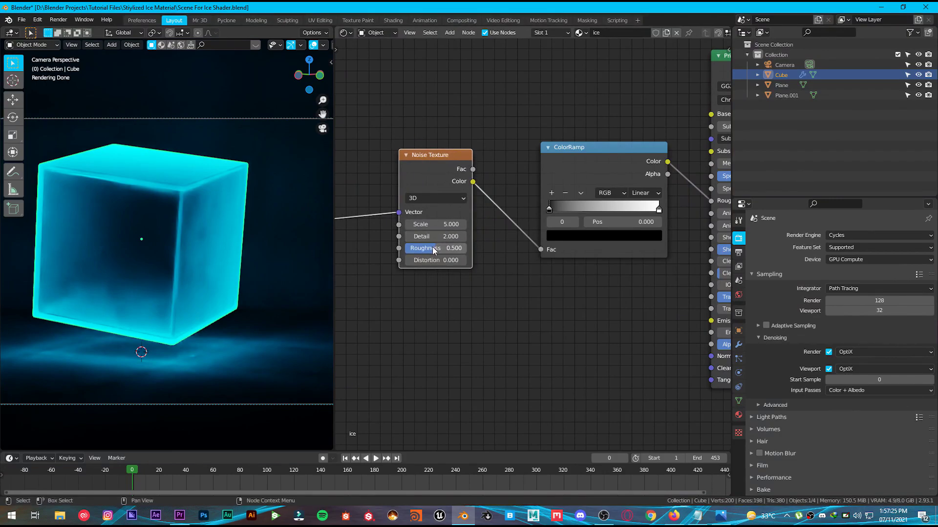
- Set the Noise Texture's Roughness to about 0.622
left_click_drag(434, 247, 463, 253)
scroll(414, 242, "up", 3)
left_click(463, 253)
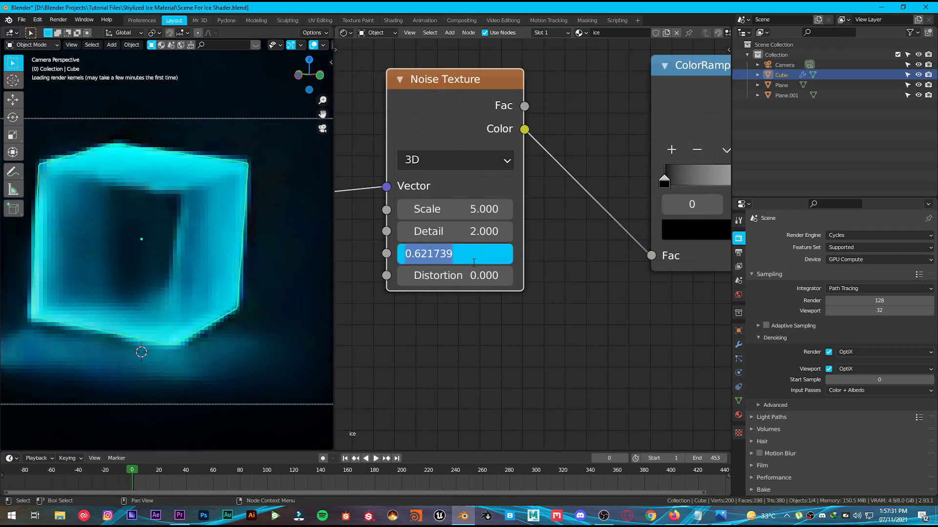
key("Return")
- Tighten the roughness ColorRamp by moving the black stop near the middle and the white stop to position 0.695
scroll(568, 220, "up", 3)
middle_click_drag(567, 220, 463, 244)
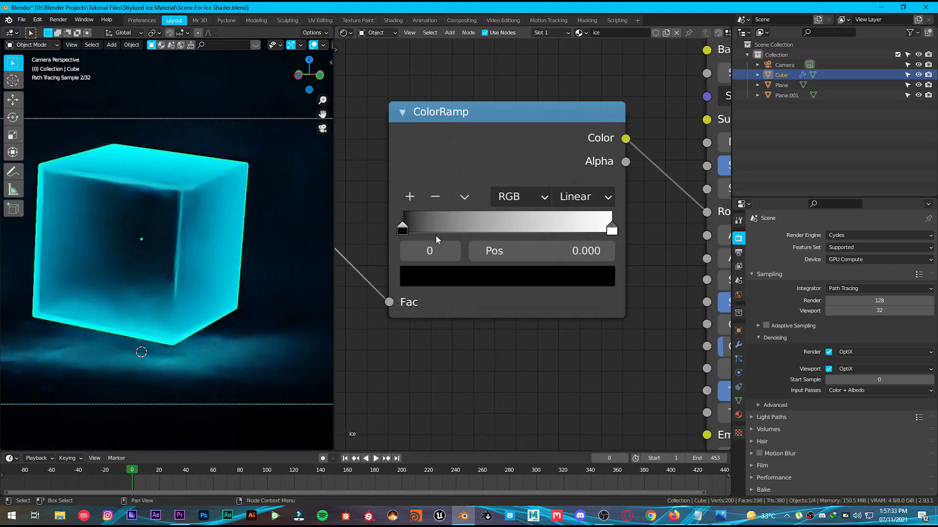
left_click_drag(405, 230, 496, 230)
left_click_drag(601, 229, 548, 231)
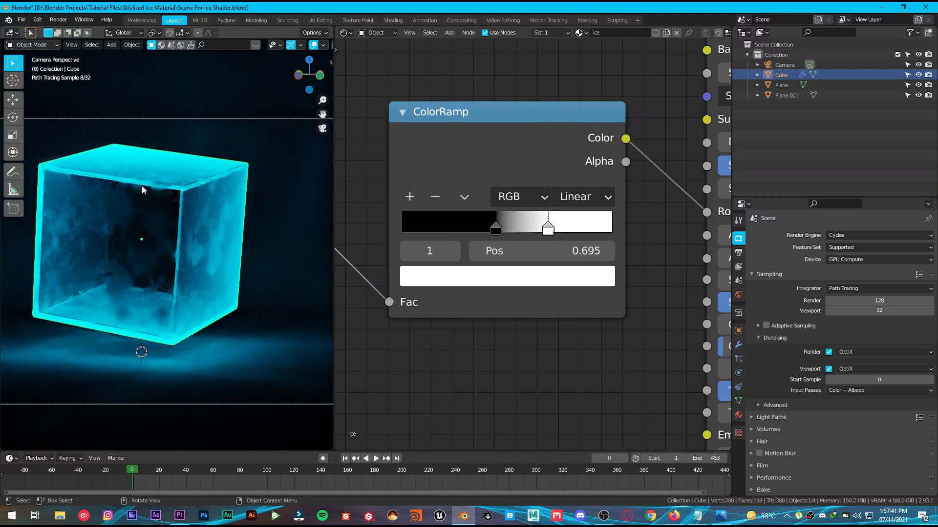
- Review the noise roughness setup and compare the cube's surface with the reference render
middle_click_drag(467, 246, 620, 224)
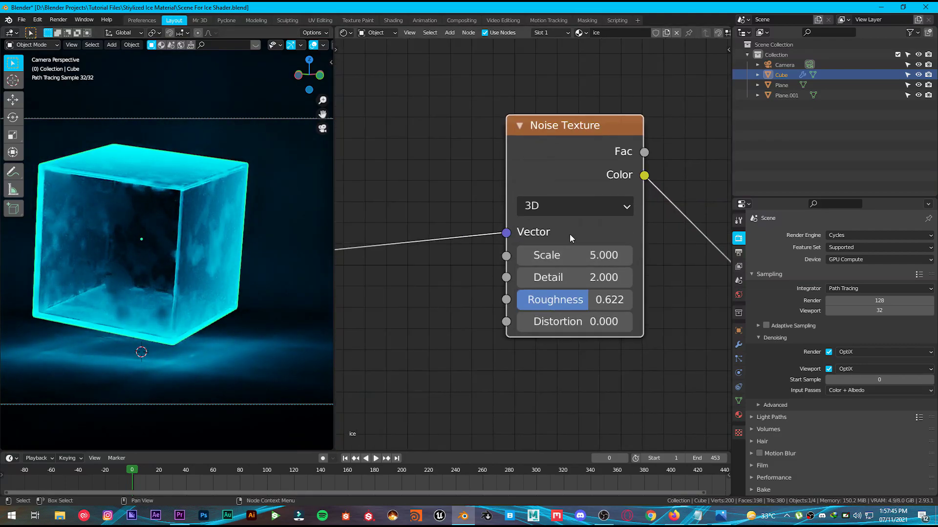
scroll(451, 240, "up", 5, "ctrl")
scroll(522, 184, "down", 5)
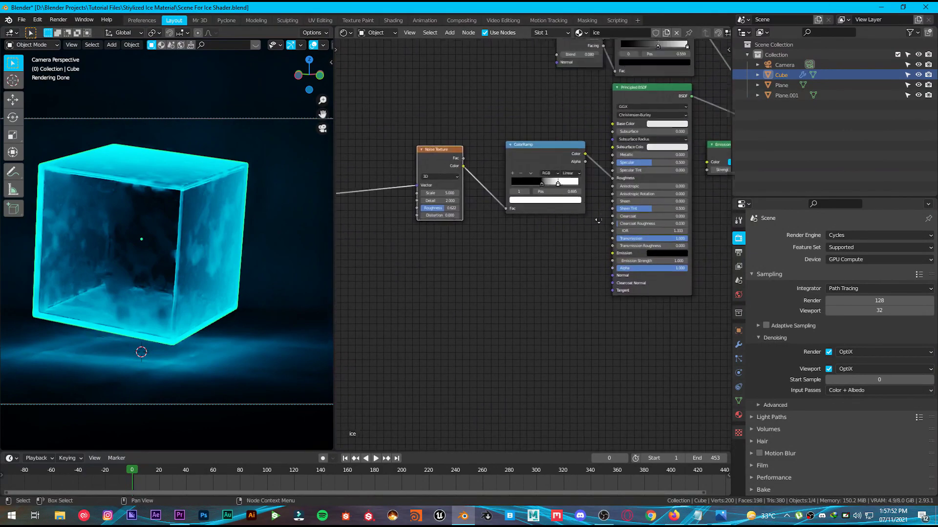
middle_click_drag(598, 221, 612, 336)
scroll(543, 268, "up", 3)
left_click(721, 515)
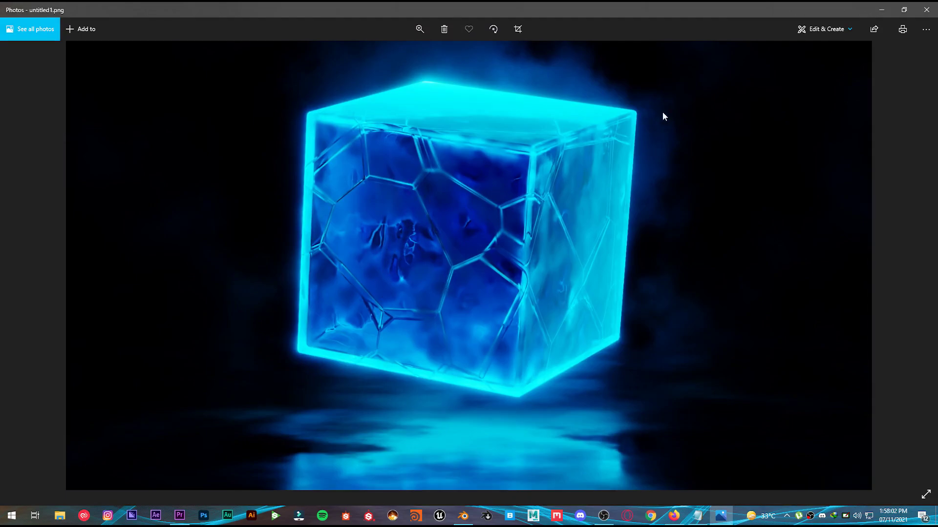
left_click(882, 12)
- Add a Bump node below the roughness ColorRamp
middle_click_drag(513, 239, 546, 108)
middle_click_drag(533, 190, 572, 130)
key("shift+a")
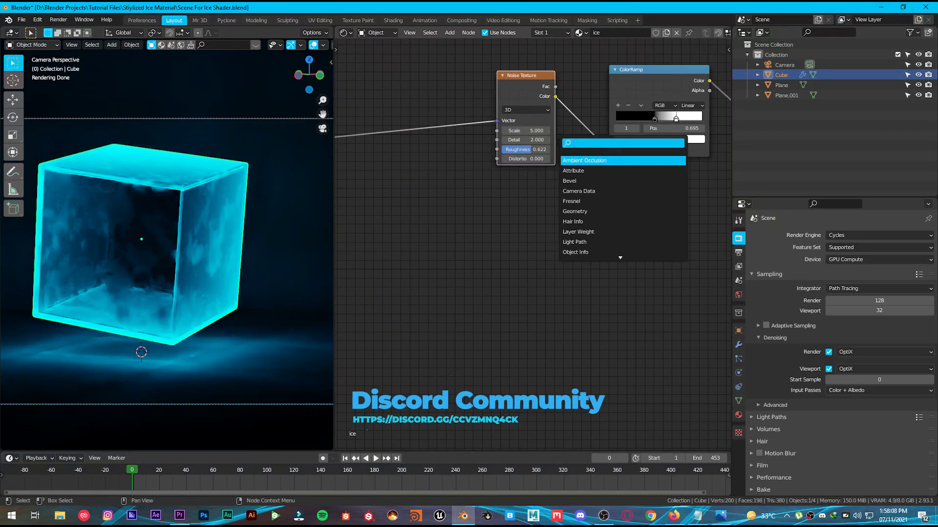
type("bump")
key("Return")
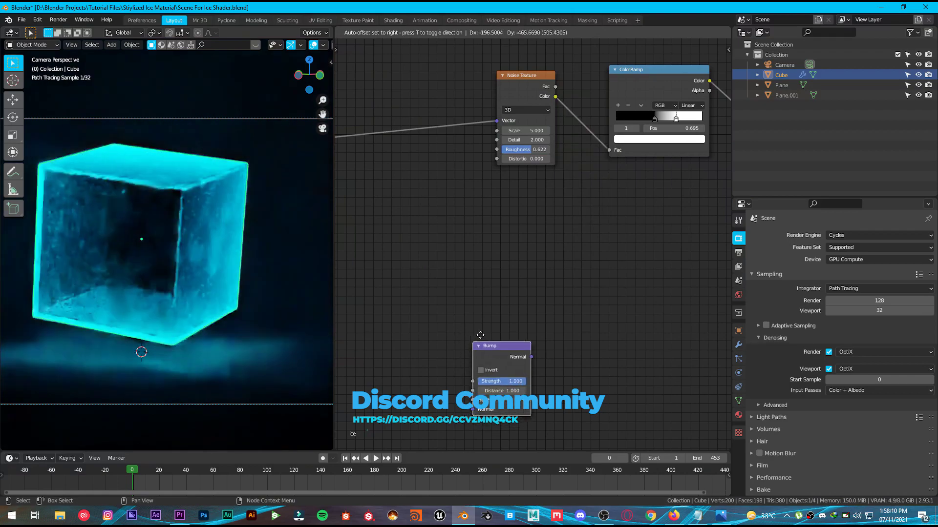
left_click(645, 188)
- Connect the Bump node's Normal output to the Principled BSDF's Normal input
middle_click_drag(545, 231, 336, 254)
scroll(469, 233, "up", 6)
left_click_drag(481, 223, 505, 244)
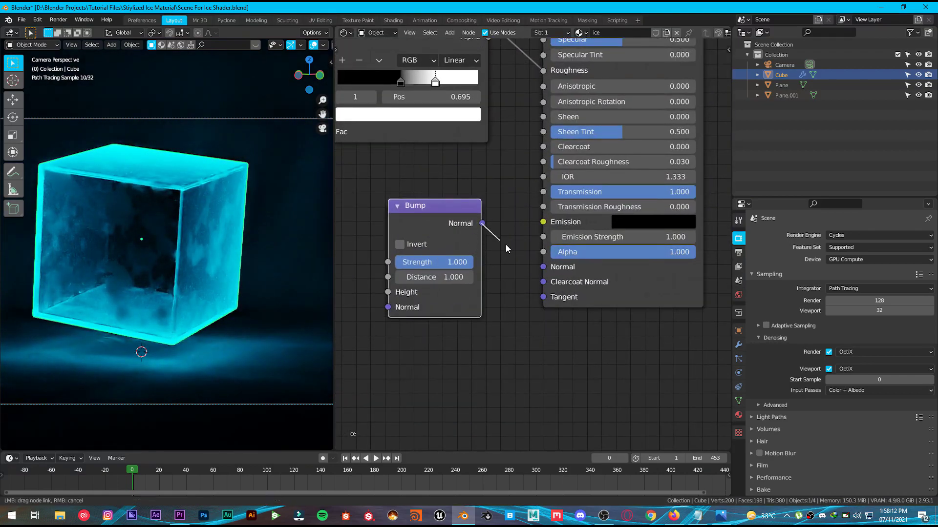
middle_click_drag(444, 266, 531, 259)
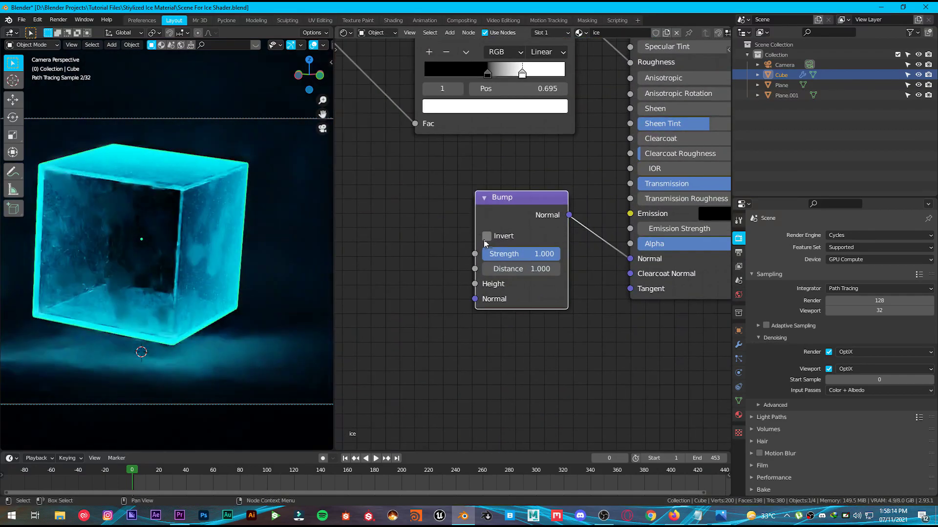
- Add a Musgrave Texture node beside the Bump node and connect its Height output to the Bump's Height input
middle_click_drag(439, 230, 503, 245)
key("shift+a")
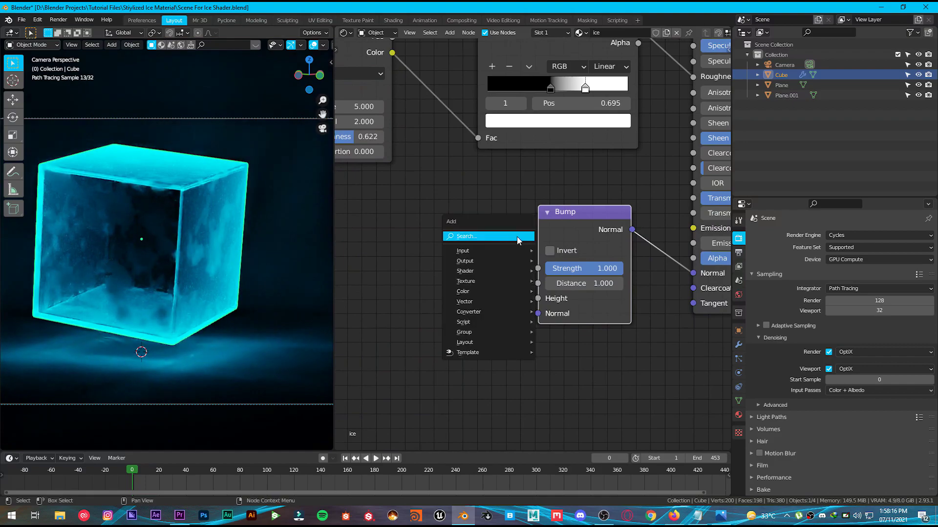
left_click(517, 237)
type("mus")
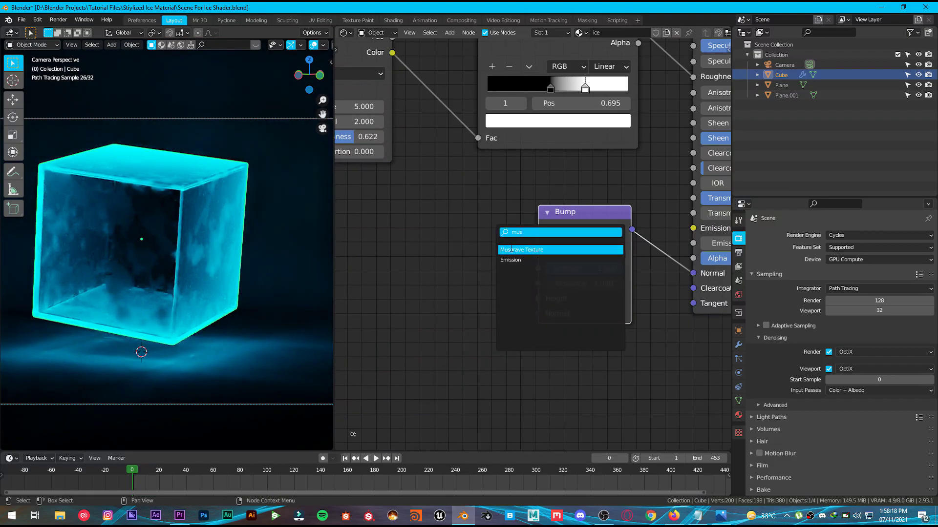
key("Return")
left_click(331, 210)
middle_click_drag(440, 234, 509, 233)
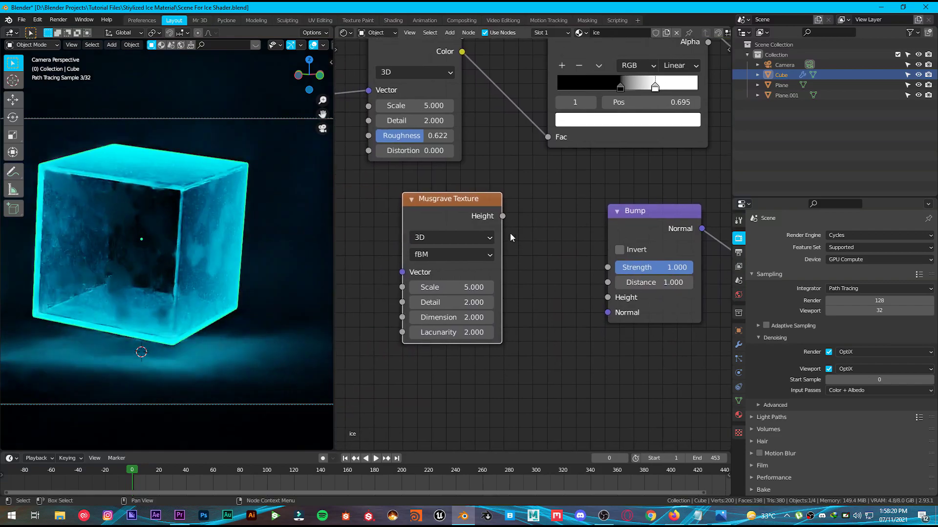
left_click_drag(513, 222, 557, 265)
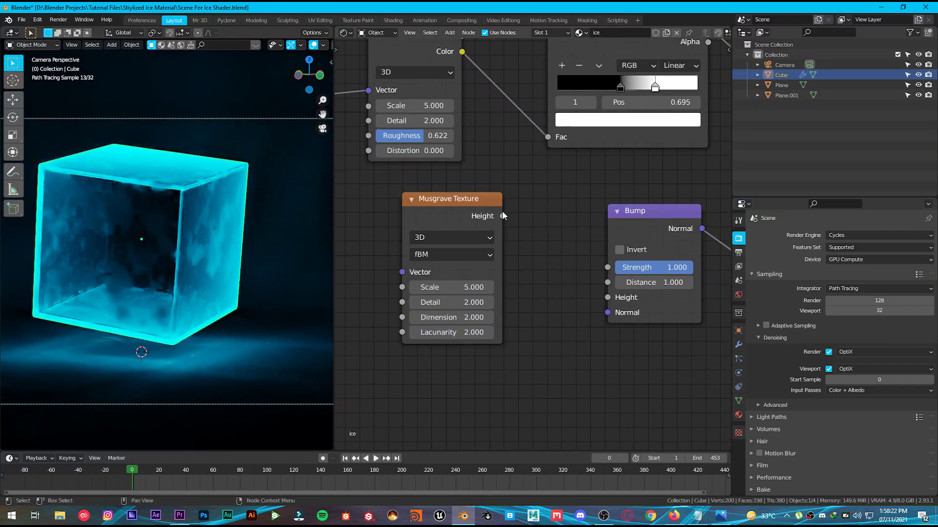
left_click_drag(502, 216, 609, 302)
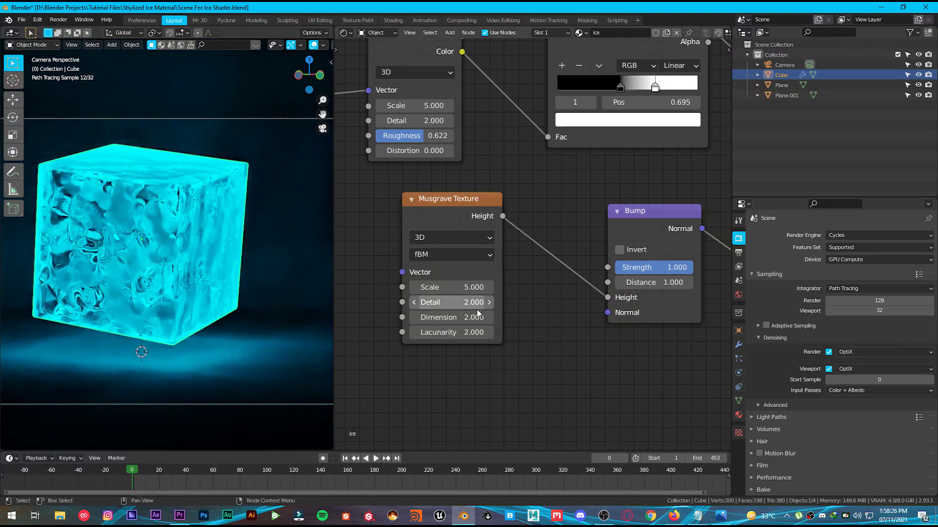
- Set the Bump node's strength to 0.1
left_click(635, 265)
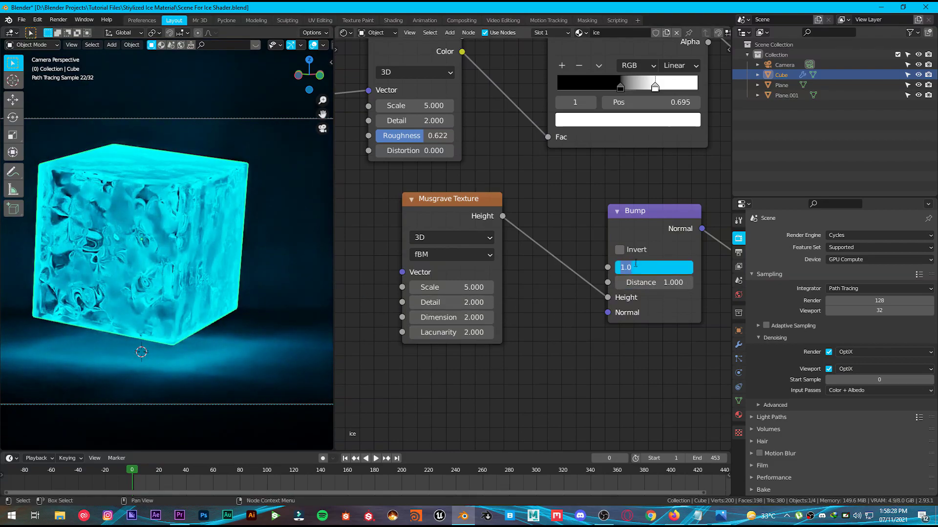
type(".1")
key("Return")
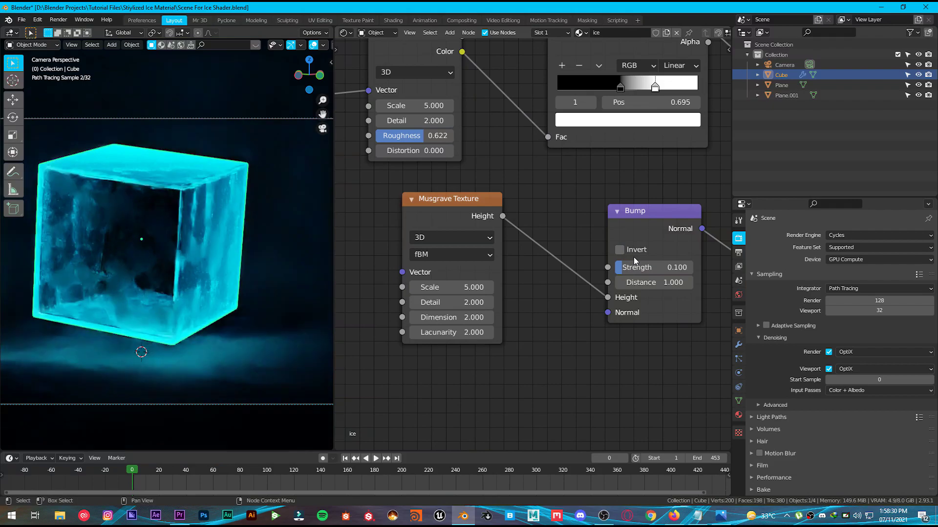
- Set the Musgrave Texture's detail to 16 and its scale to 1
left_click(436, 304)
type("16")
key("Return")
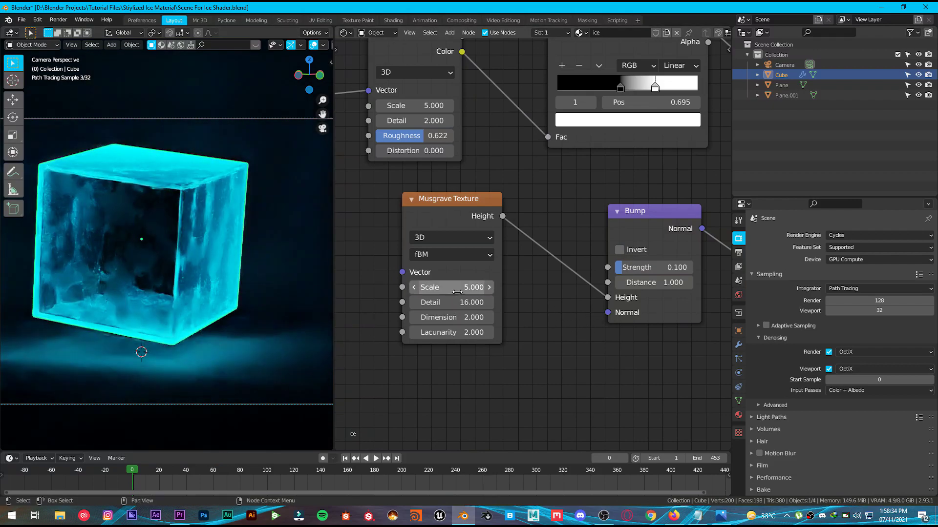
left_click(457, 292)
type("1")
key("Return")
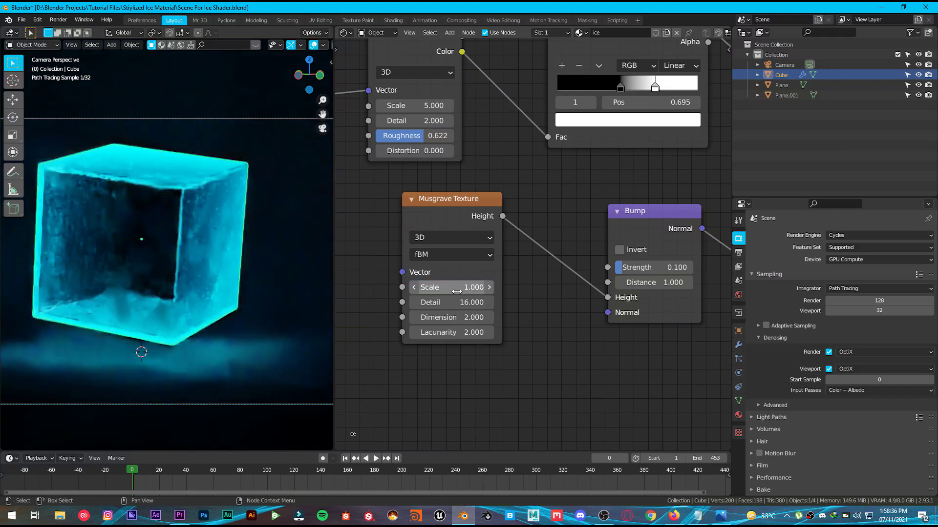
- Connect the Mapping node's Vector output to the Musgrave Texture's Vector input
middle_click_drag(391, 287, 507, 289)
scroll(551, 243, "down", 3)
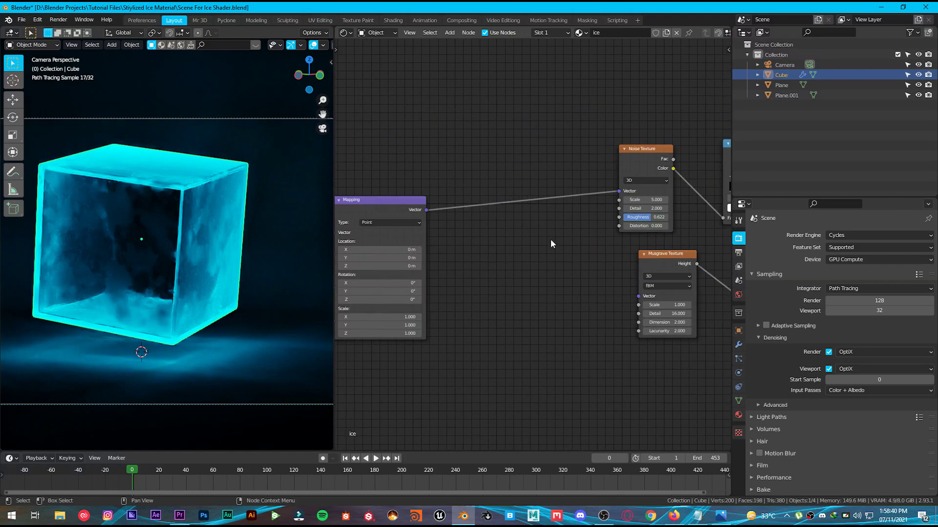
left_click_drag(427, 213, 406, 197)
left_click_drag(470, 232, 639, 296)
middle_click_drag(567, 258, 351, 242)
scroll(426, 254, "up", 3)
middle_click_drag(426, 252, 497, 206)
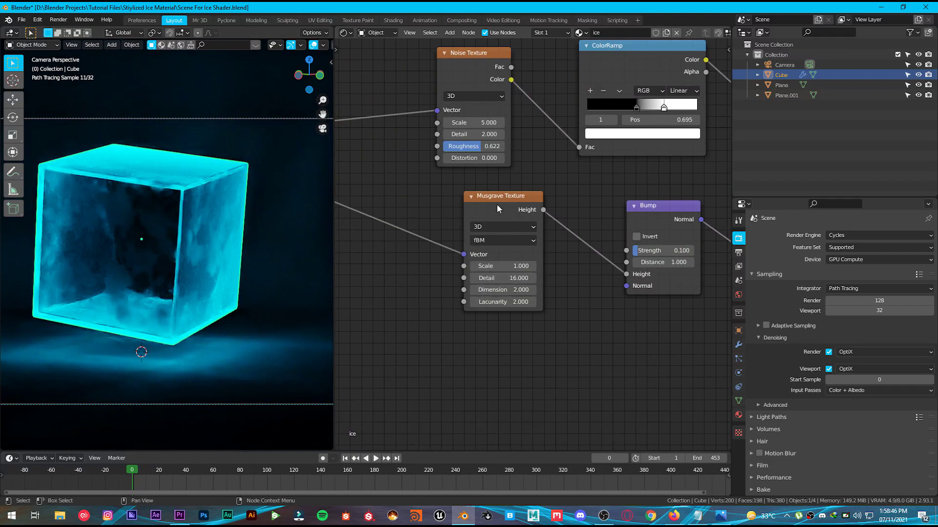
- Duplicate the Bump node and place the copy diagonally below the original, on its input side
left_click_drag(515, 247, 485, 229)
scroll(485, 229, "down", 2)
middle_click_drag(554, 236, 440, 203)
scroll(459, 176, "up", 5)
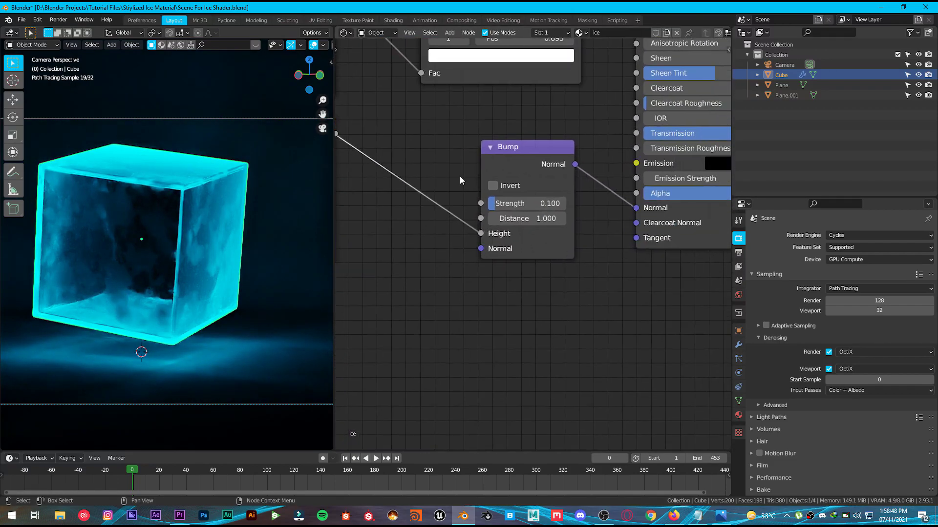
left_click(517, 163)
key("shift+d")
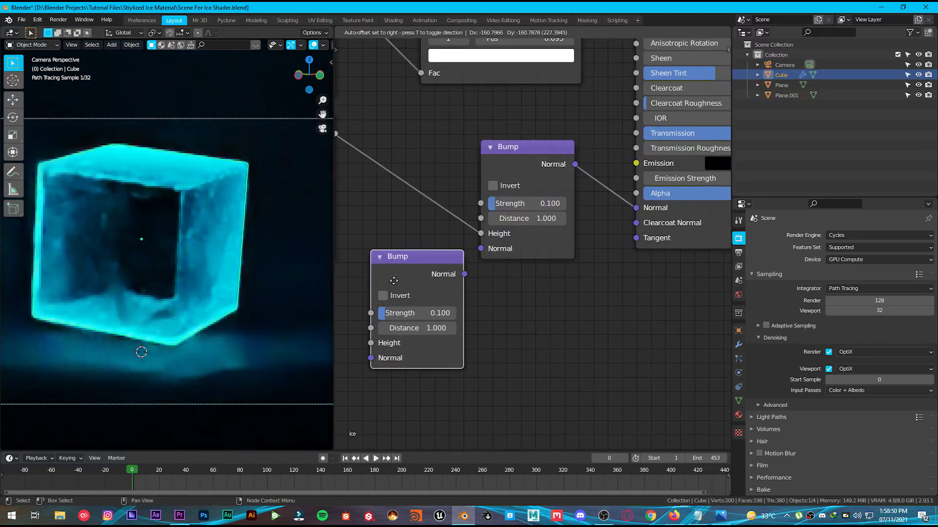
left_click(387, 281)
- Connect the duplicate Bump's Normal output to the original Bump's Normal input and set the duplicate's strength to 1.000
left_click_drag(458, 274, 481, 249)
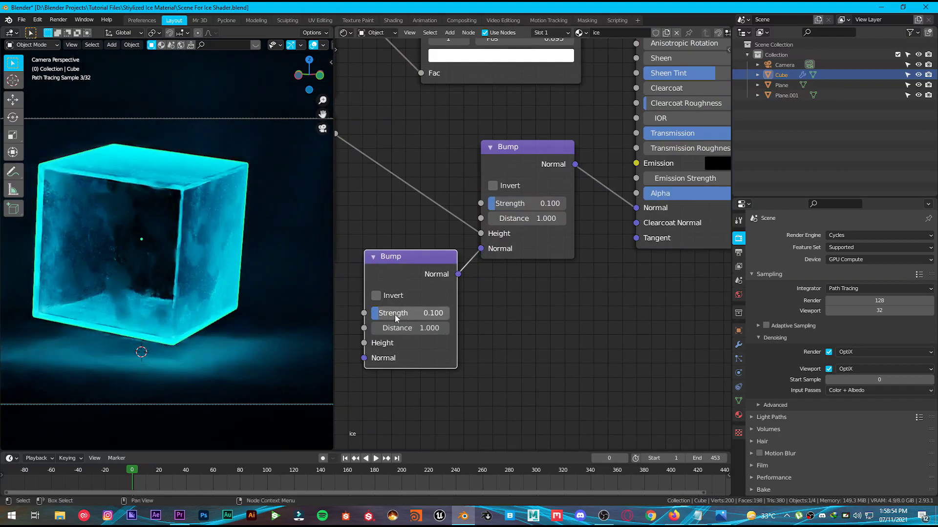
left_click_drag(415, 312, 486, 313)
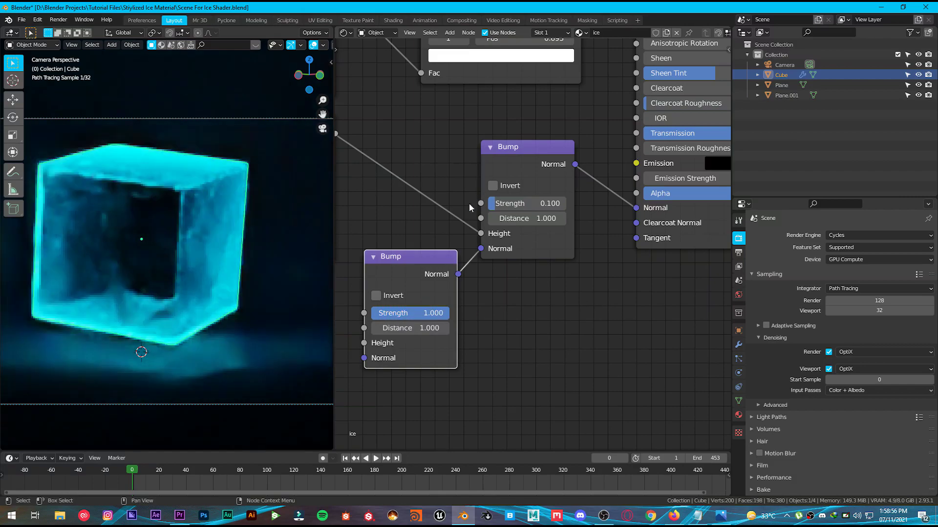
- Add a ColorRamp node below the Musgrave Texture and connect its Color output to the duplicate Bump's Height input
middle_click_drag(441, 267, 636, 197)
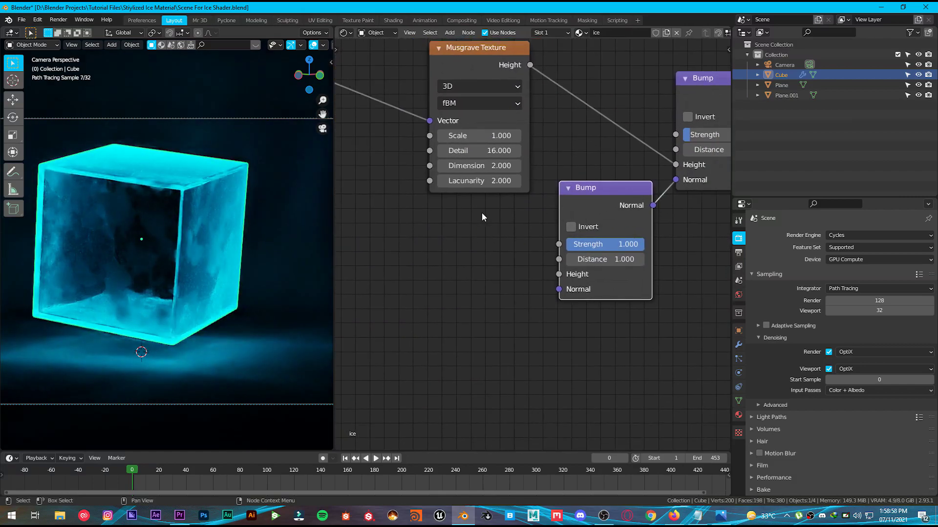
key("shift+a")
left_click(485, 220)
type("ramp")
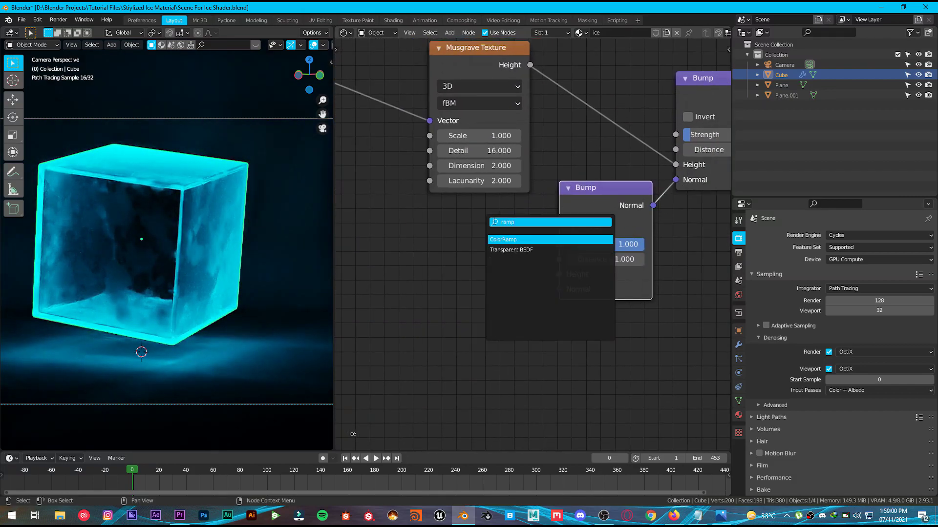
key("Return")
left_click(382, 235)
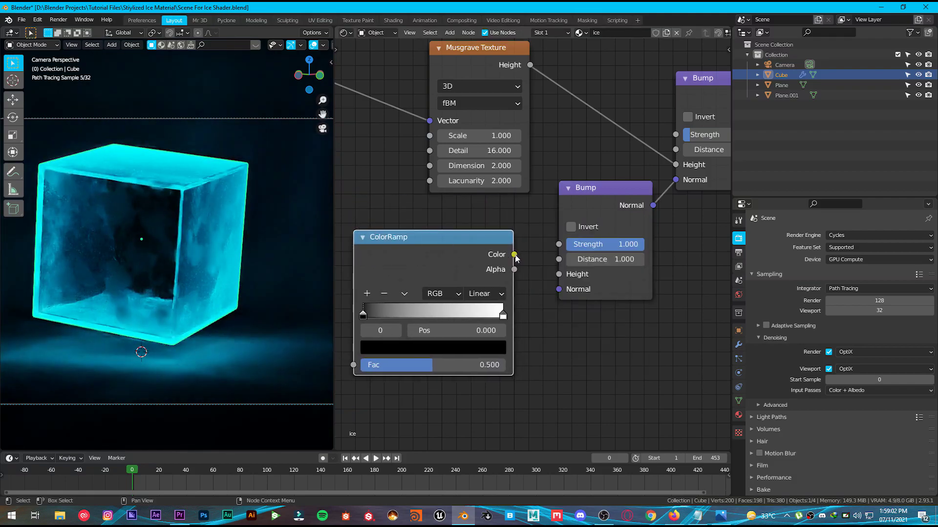
left_click_drag(515, 255, 505, 255)
left_click_drag(561, 274, 560, 275)
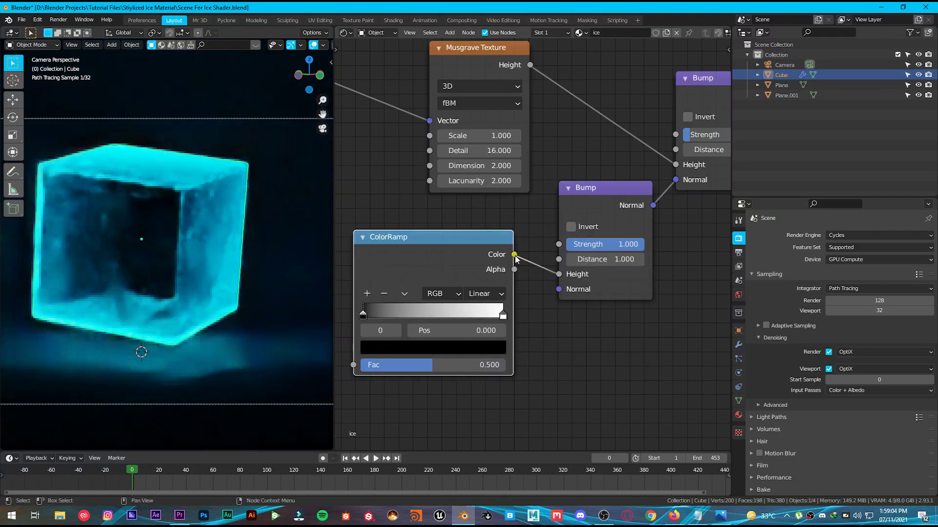
- Add a Voronoi Texture node before the new ColorRamp and connect its Distance output to the ColorRamp's Fac input
middle_click_drag(403, 204, 521, 186)
key("shift+a")
left_click(472, 225)
type("voi")
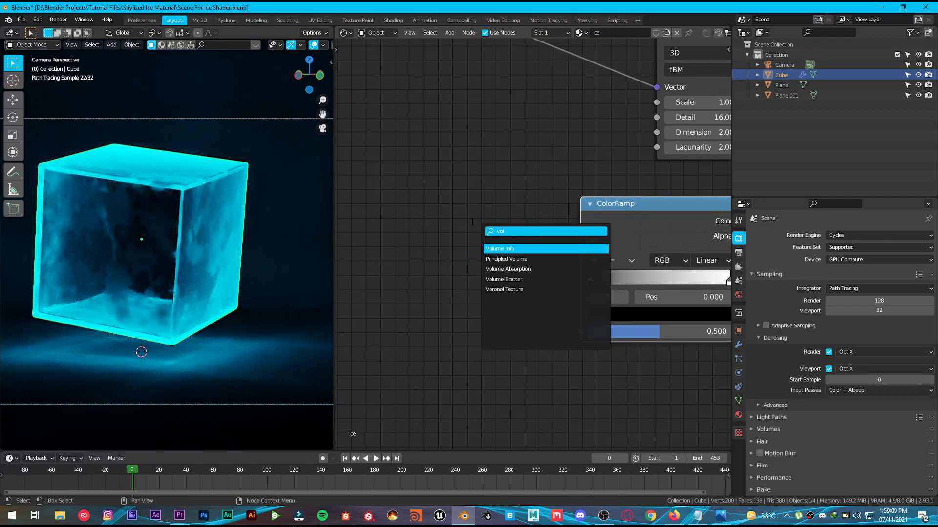
key("Down")
key("Down")
key("Down")
key("Down")
key("Return")
left_click(438, 226)
middle_click_drag(437, 226, 354, 206)
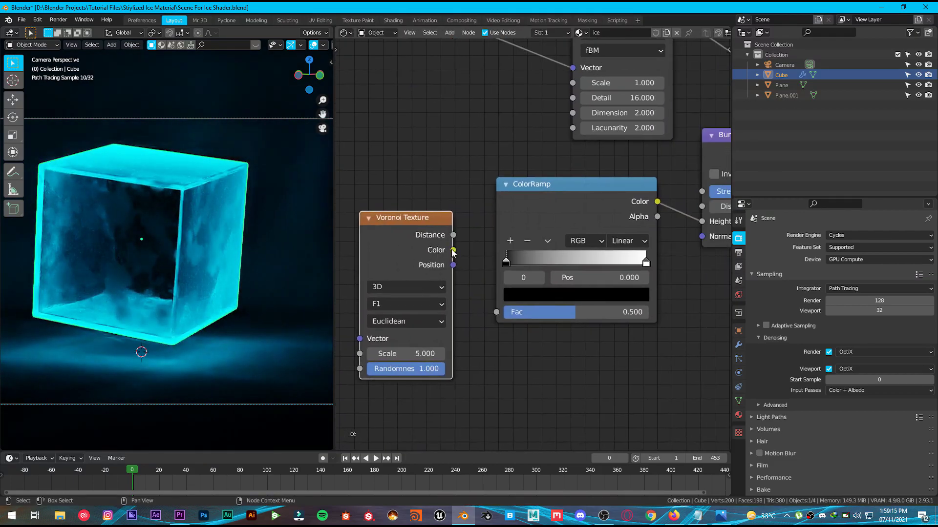
left_click_drag(454, 236, 455, 237)
left_click_drag(484, 300, 496, 312)
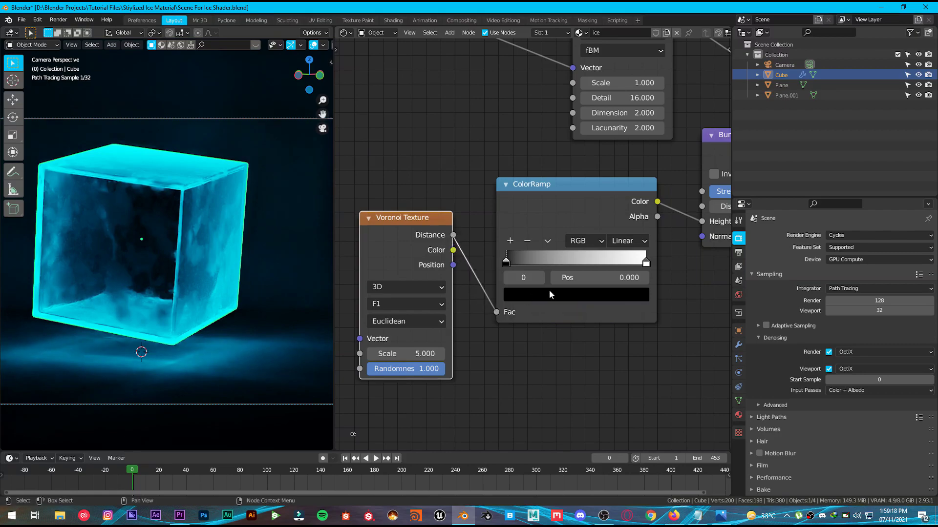
- Change the Voronoi Texture's feature output to Distance to Edge and set its scale to 2.5
middle_click_drag(389, 286, 439, 259)
left_click(438, 281)
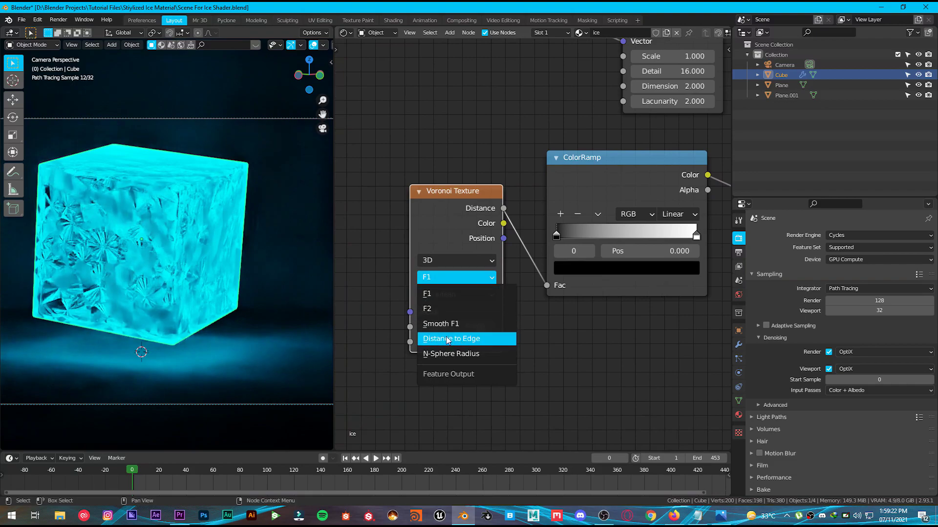
left_click(463, 339)
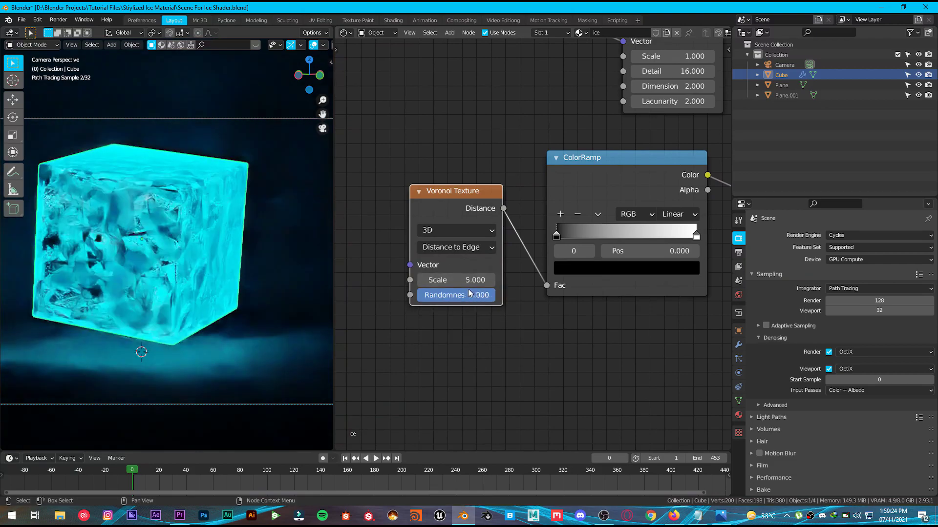
double_click(455, 284)
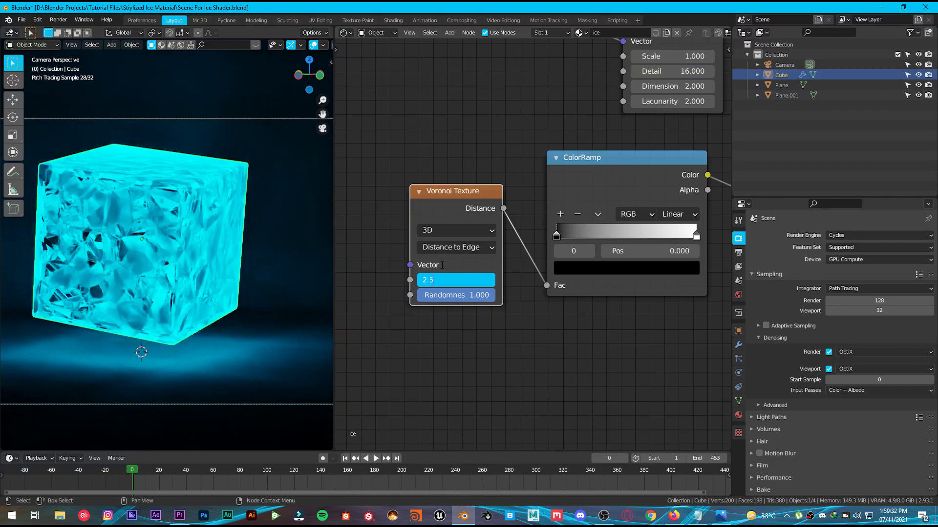
type("2.5")
key("Return")
- Switch the Voronoi Texture to 4D and raise its W value to 0.400
left_click(438, 231)
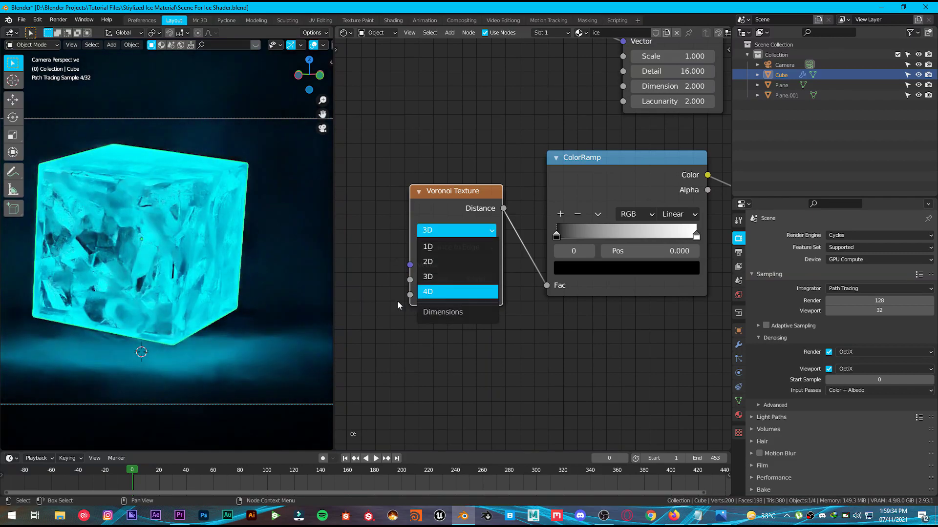
left_click(438, 291)
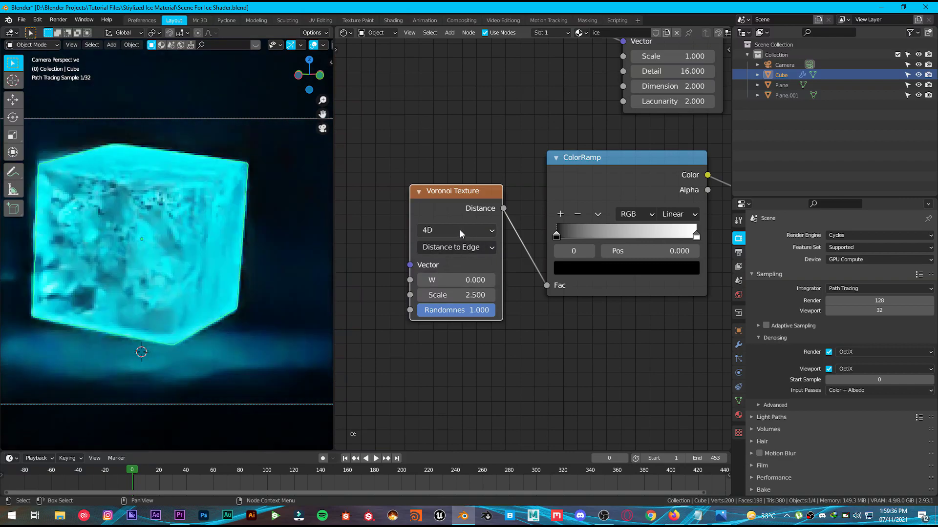
left_click(491, 281)
left_click(491, 280)
left_click(492, 280)
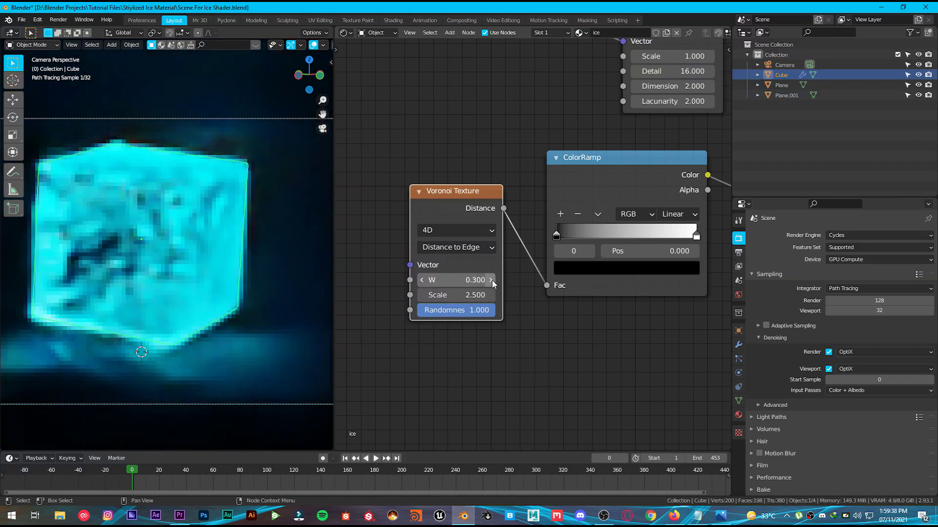
left_click(493, 280)
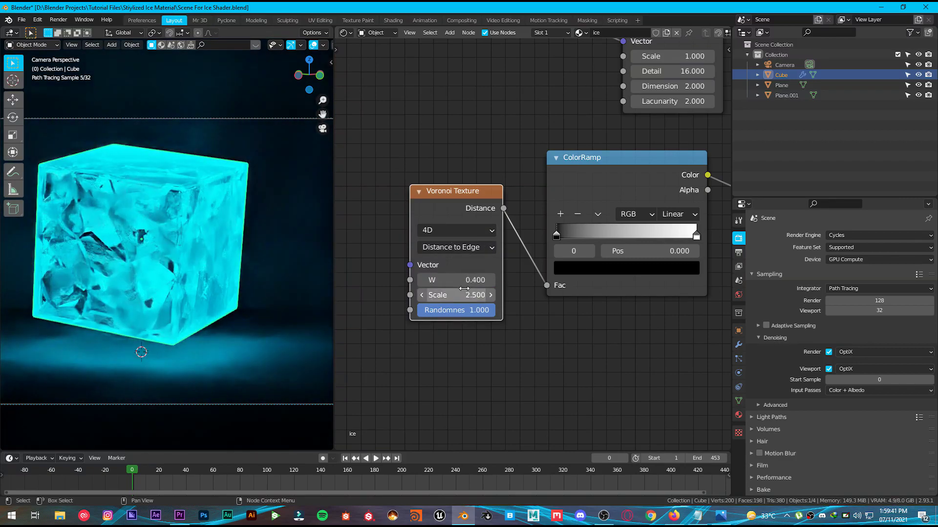
- Move the white stop of the Voronoi's ColorRamp to position 0.004 to form thin crack lines
middle_click_drag(521, 255, 389, 259)
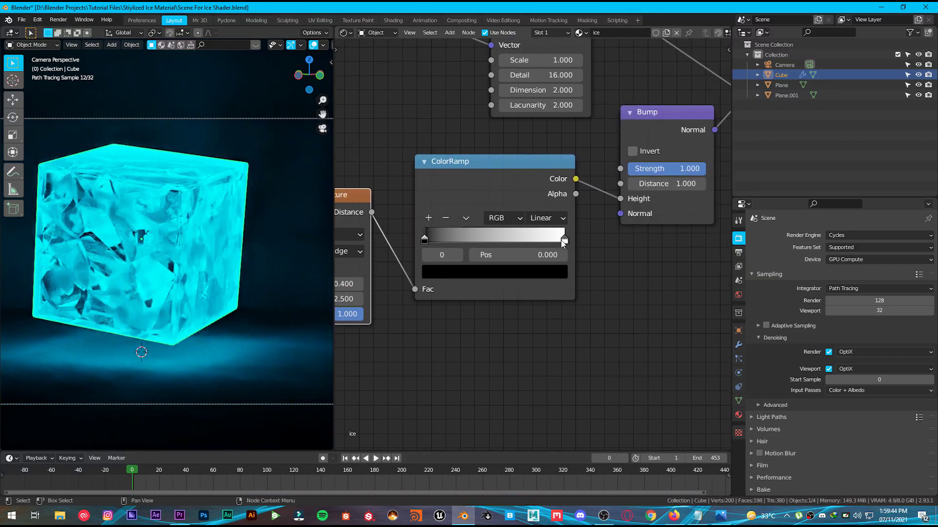
left_click_drag(563, 240, 425, 240)
left_click(521, 250)
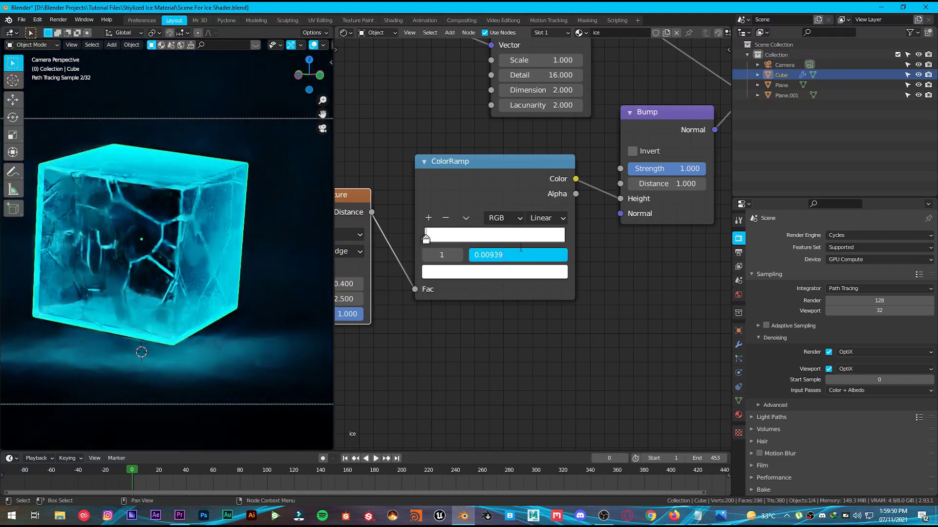
type("0.004")
key("Return")
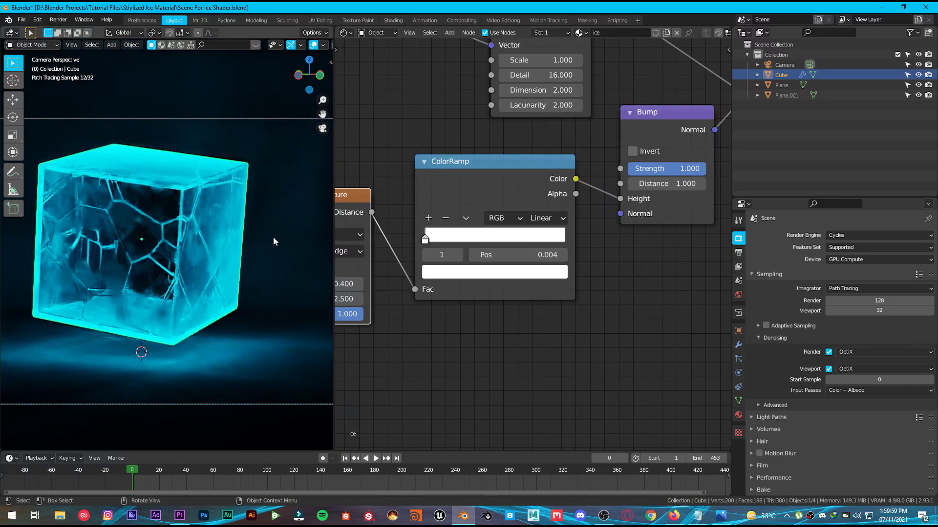
- Connect the Mapping node's Vector output to the Voronoi Texture's Vector input
middle_click_drag(427, 207, 465, 250)
scroll(439, 217, "down", 8)
middle_click_drag(372, 193, 538, 165)
middle_click_drag(483, 85, 493, 183)
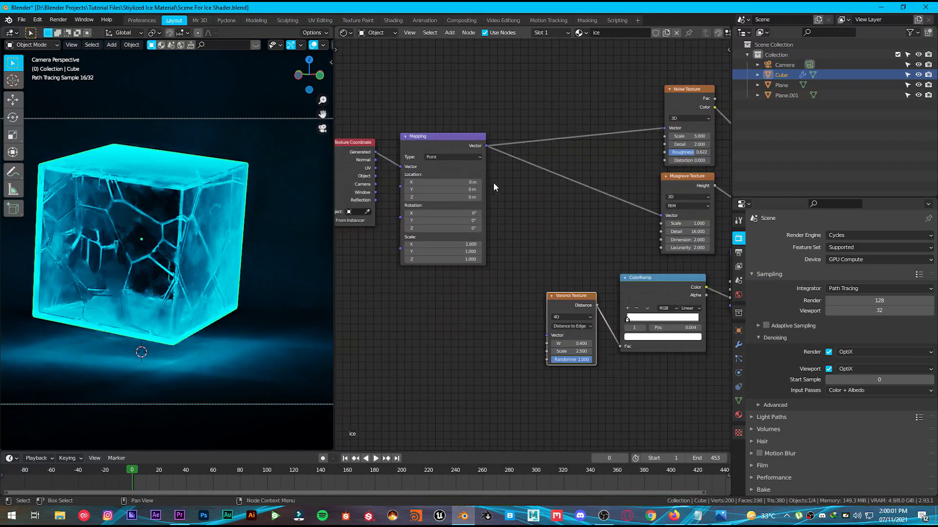
scroll(488, 181, "up", 2)
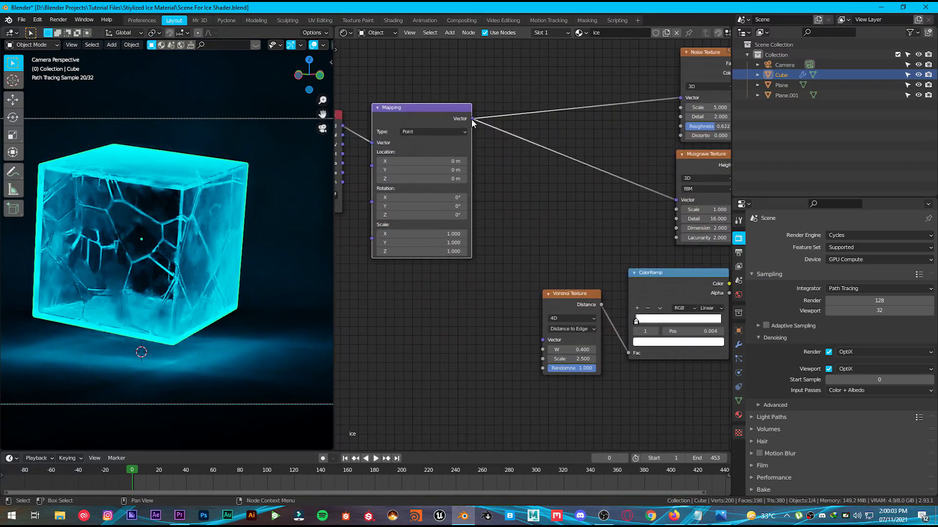
left_click_drag(473, 118, 542, 340)
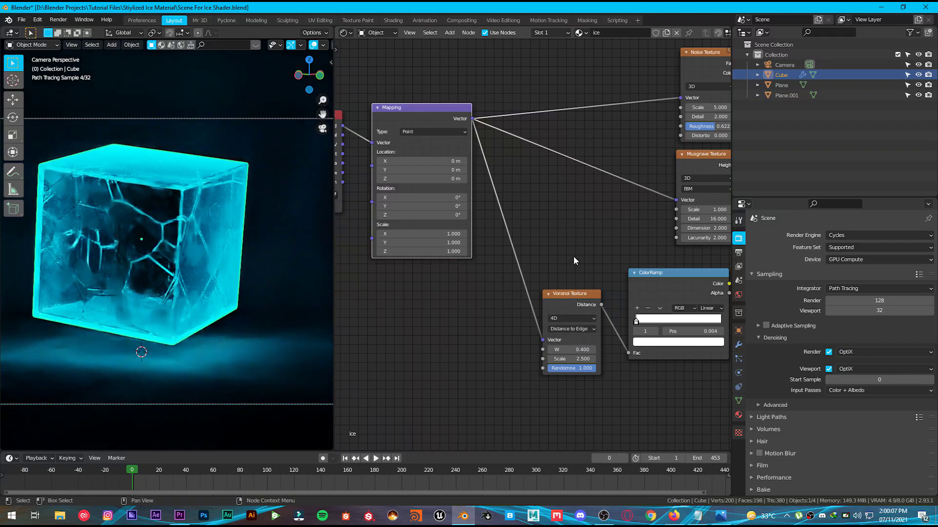
- Move the group of noise, Musgrave and Voronoi nodes with their ramps and bumps downward to free space beside the Principled BSDF
middle_click_drag(566, 161, 349, 295)
scroll(462, 169, "down", 3)
scroll(462, 169, "up", 5)
middle_click_drag(506, 102, 558, 101)
scroll(453, 167, "down", 5)
scroll(579, 118, "down", 2)
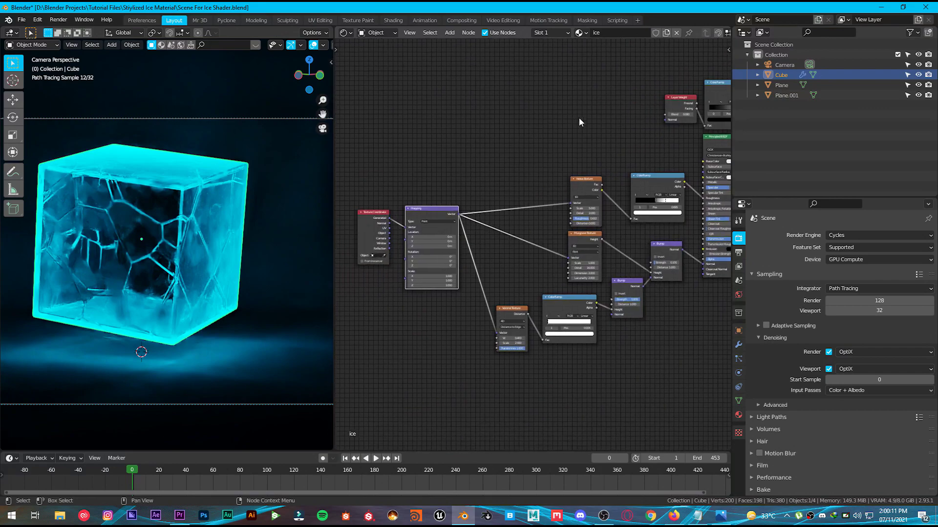
left_click_drag(342, 170, 640, 323)
left_click_drag(368, 146, 653, 367)
key("g")
left_click(595, 402)
- Check the finished reference render in Photos, and back in Blender add a ColorRamp node above the Noise Texture
left_click(720, 517)
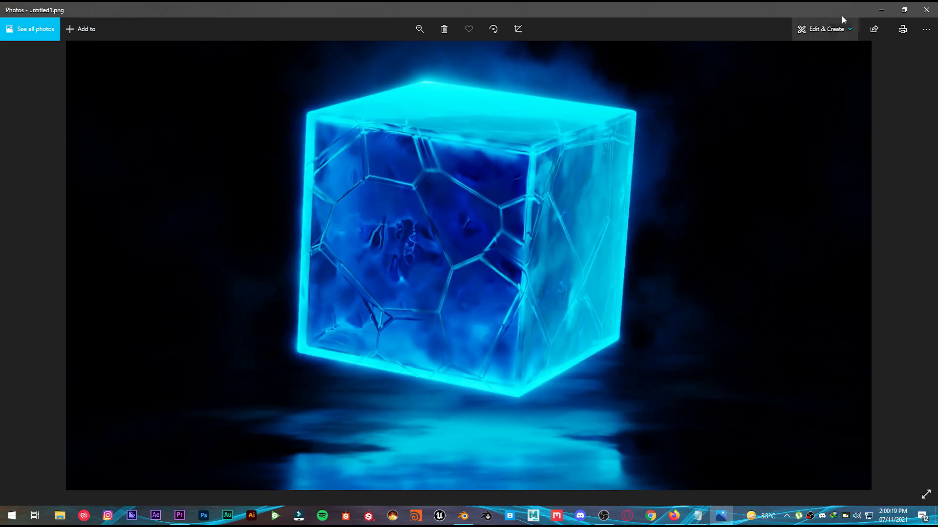
left_click(882, 10)
scroll(505, 172, "up", 6)
middle_click_drag(564, 175, 445, 260)
middle_click_drag(467, 191, 467, 212)
key("shift+a")
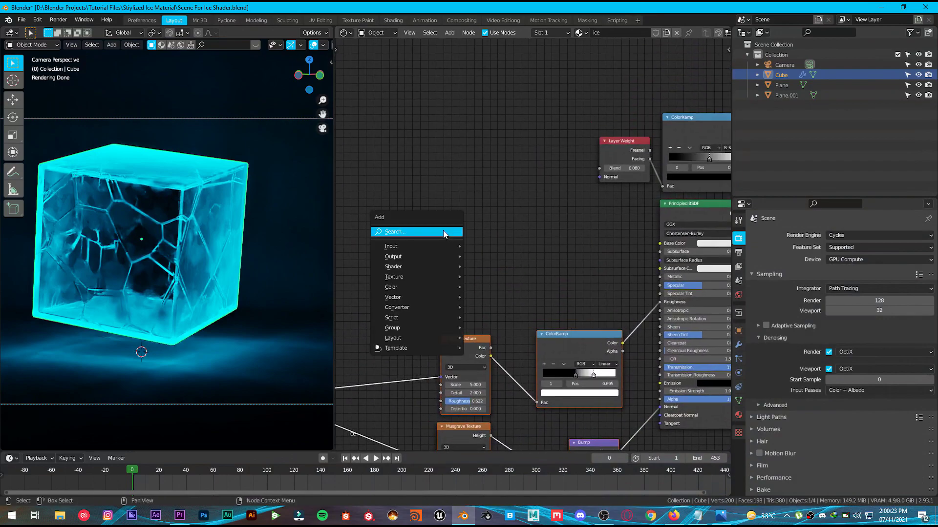
type("ramp")
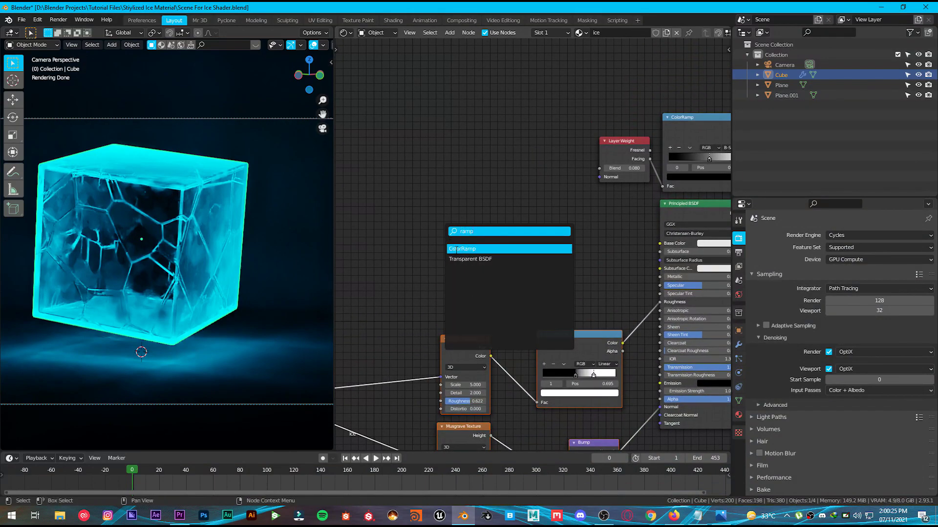
key("Return")
left_click(441, 227)
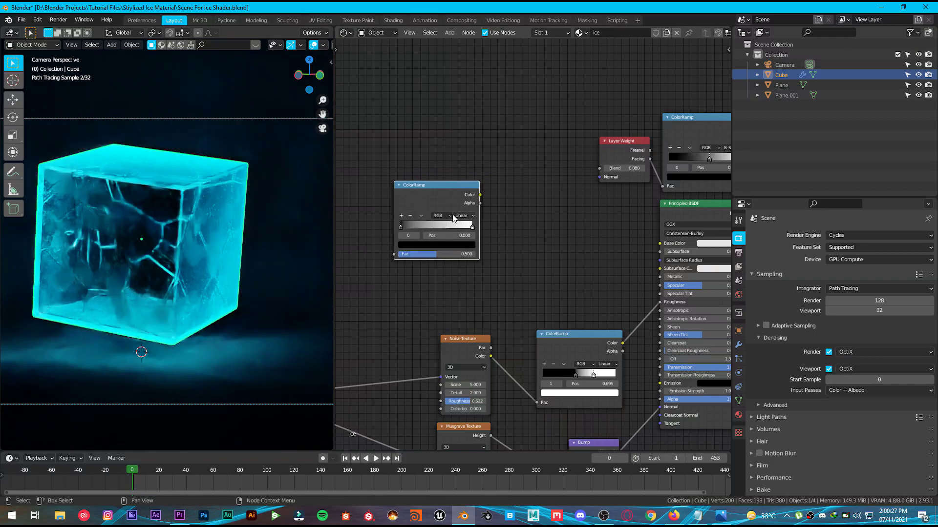
- Move the new ColorRamp's black stop to position 0.413 and its white stop to 0.676
scroll(468, 209, "up", 4)
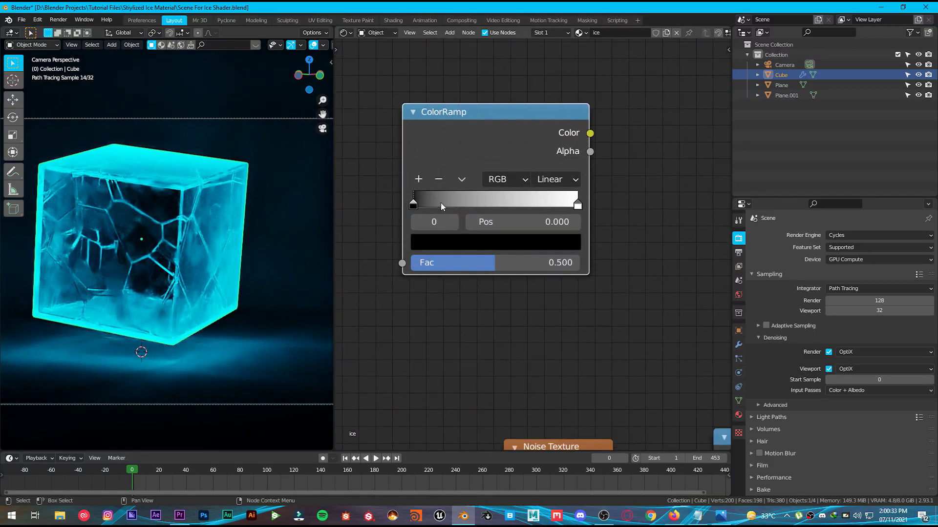
left_click_drag(425, 203, 482, 206)
left_click_drag(577, 204, 524, 204)
left_click(481, 204)
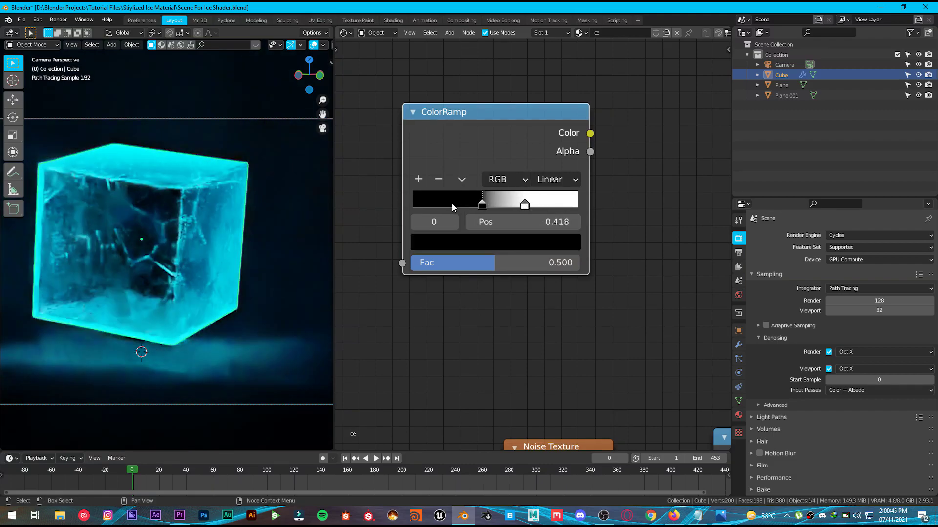
- Set the color of the new ColorRamp's black stop to hex 00C2F4
left_click(482, 243)
left_click(485, 245)
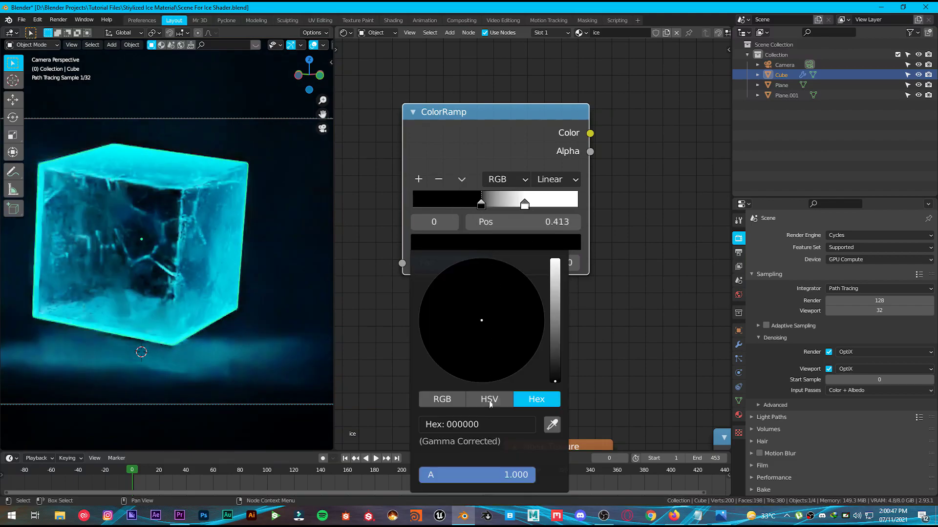
left_click(483, 424)
key("super+v")
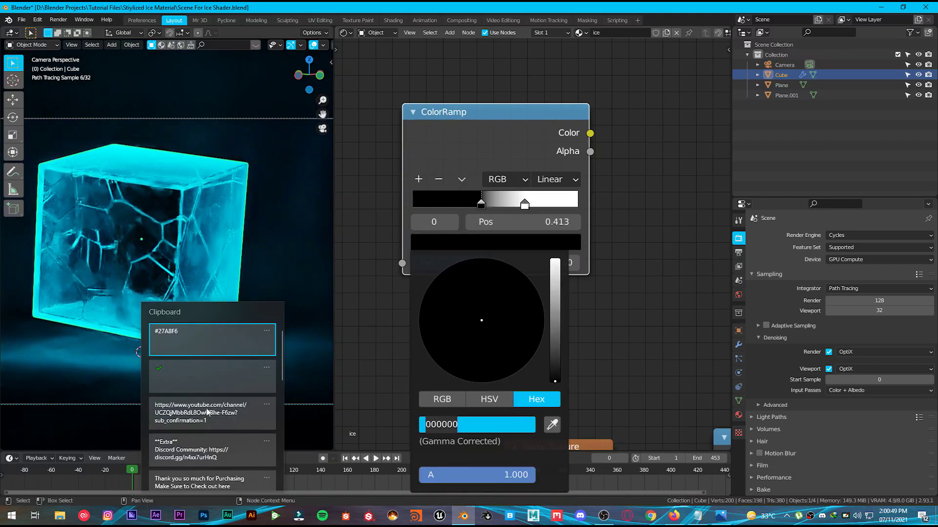
key("Escape")
type("00c2f4")
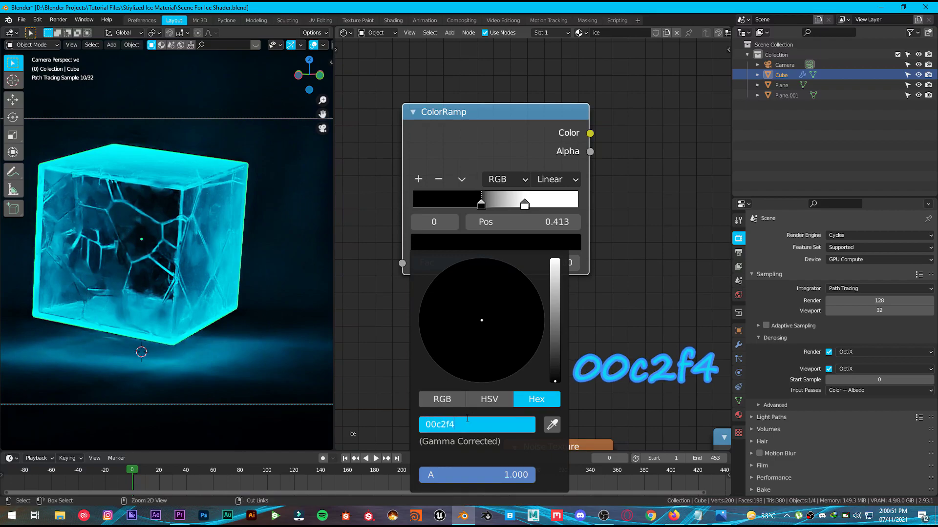
key("Return")
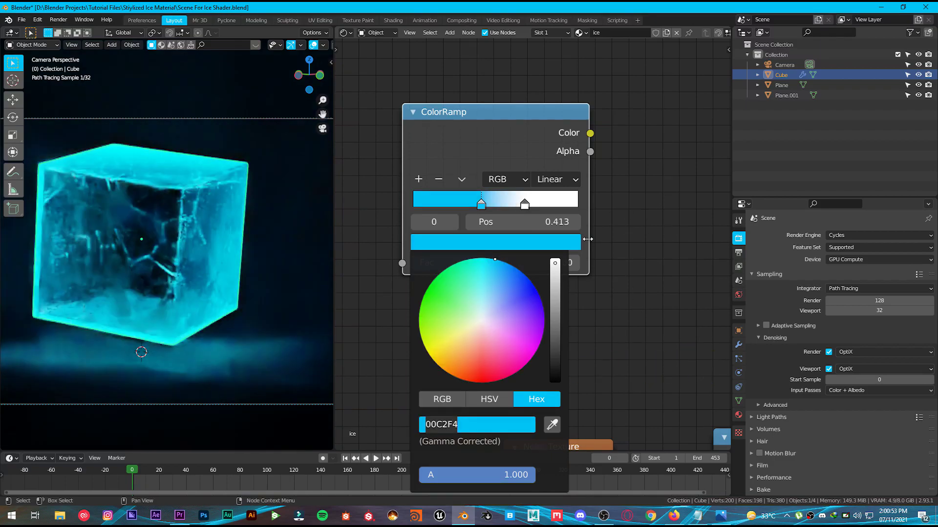
- Set the color of the same ColorRamp's white stop to hex 338CFF
left_click(525, 204)
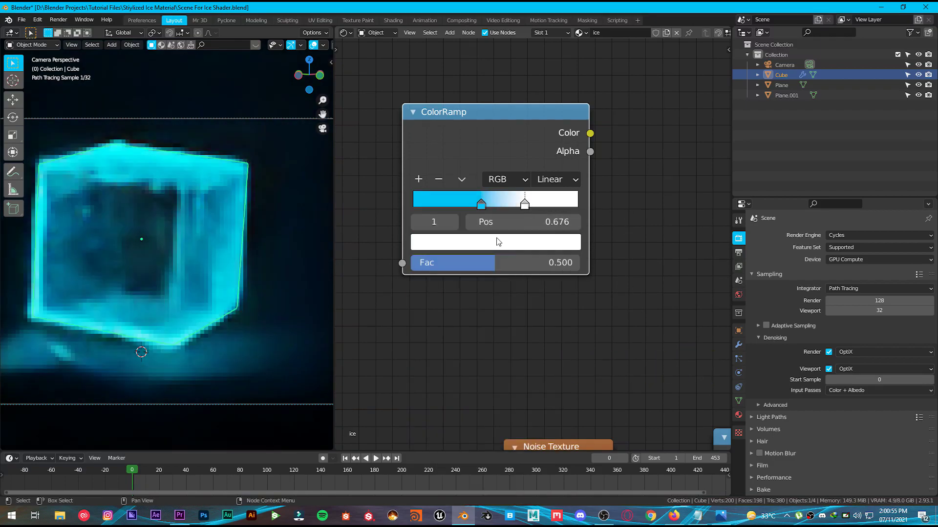
left_click(496, 243)
left_click(490, 423)
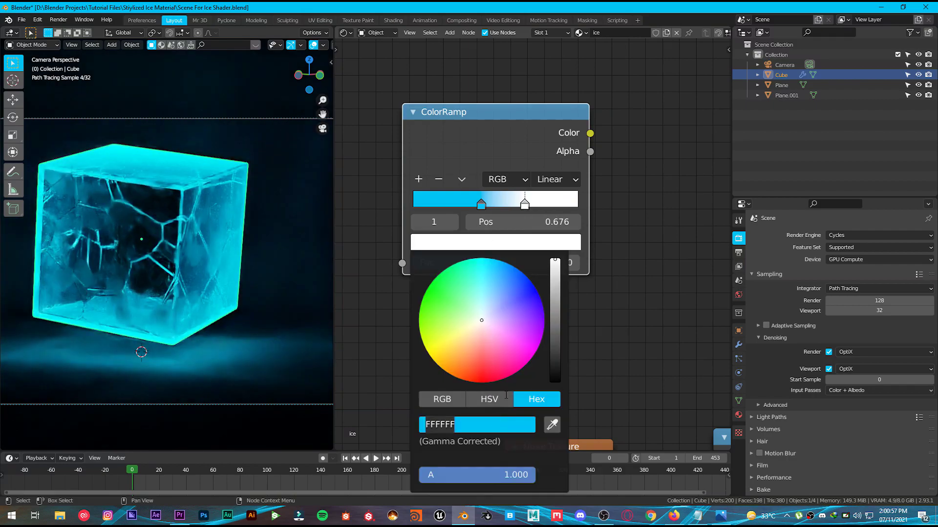
key("super+v")
scroll(208, 425, "down", 3)
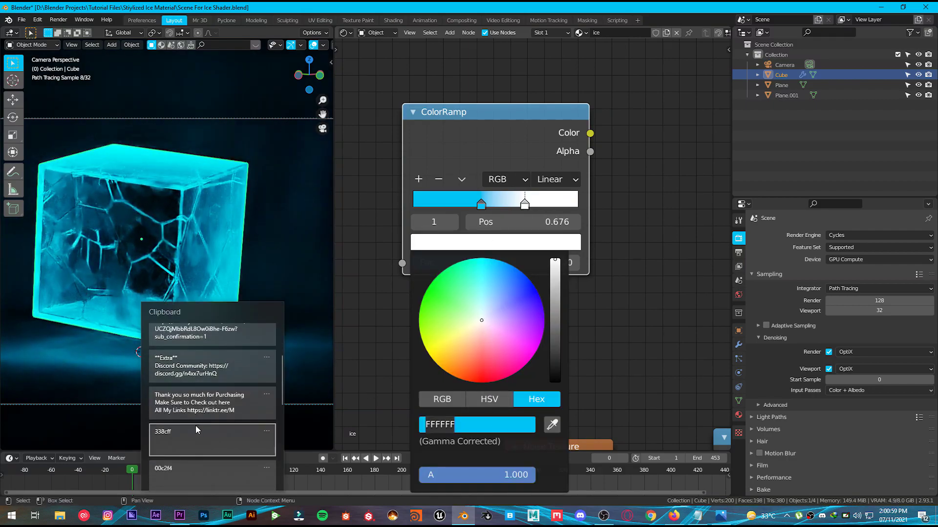
left_click(187, 432)
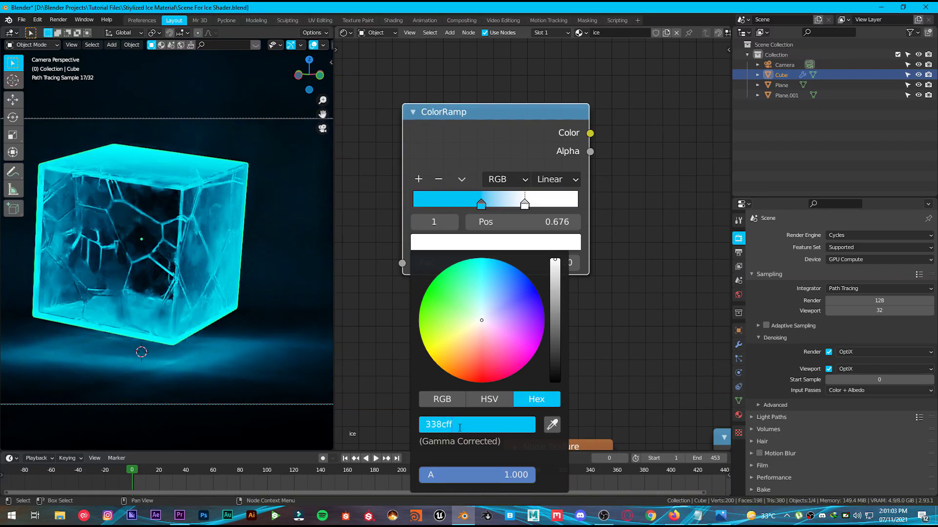
key("Return")
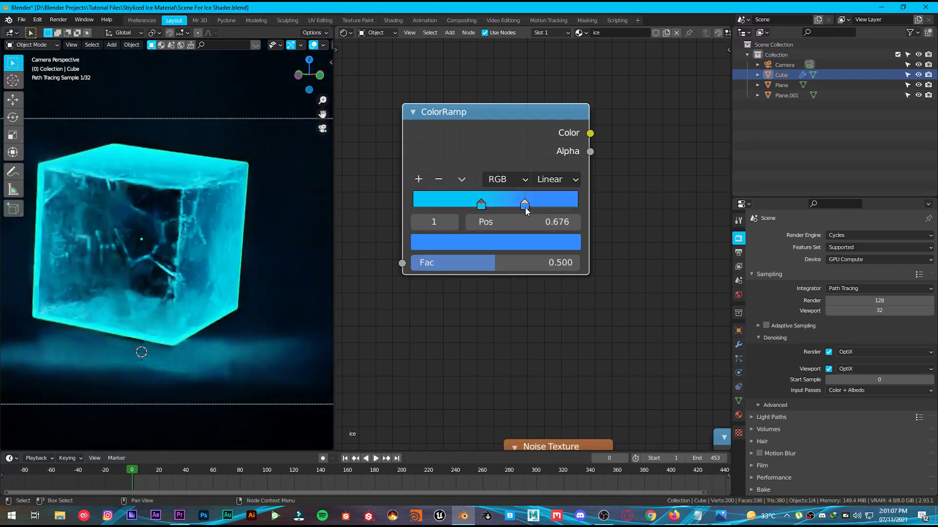
- Add a MixRGB node between the blue ColorRamp and the Layer Weight node
key("Home")
scroll(503, 234, "up", 2)
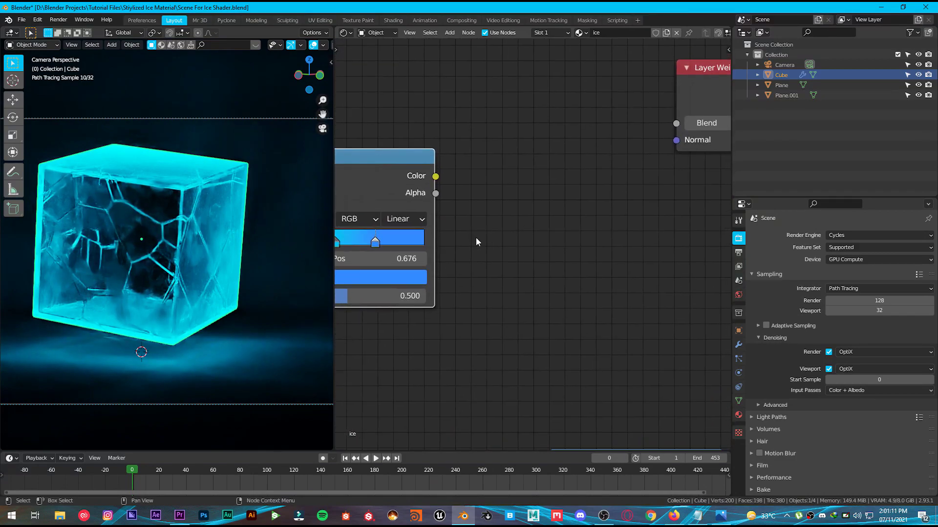
key("shift+a")
left_click(478, 242)
type("mix")
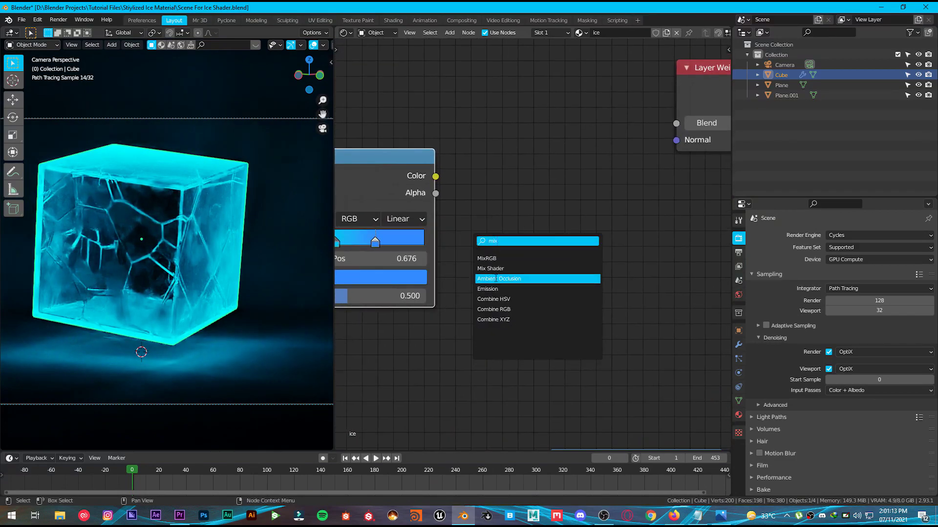
key("Return")
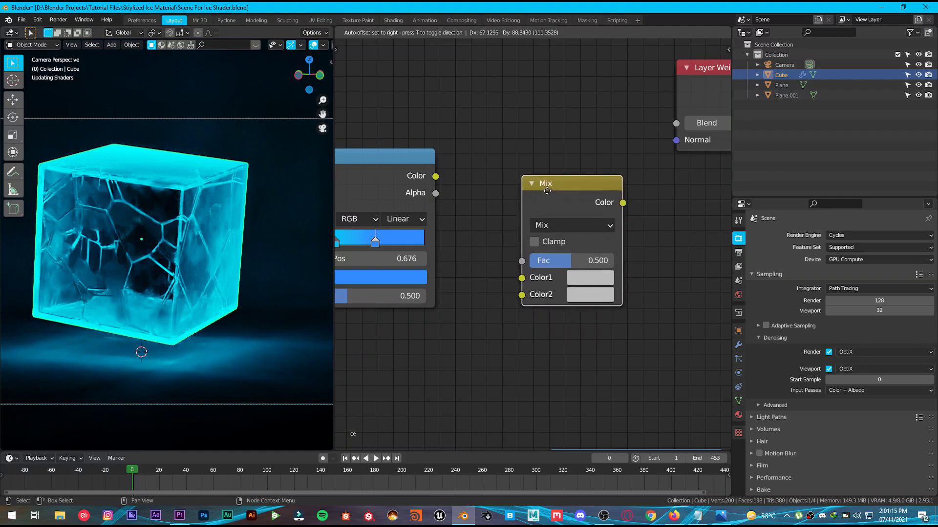
left_click(551, 208)
- Connect the blue ColorRamp's Color to the Mix node's Color1, and the Mix output to the Principled BSDF's Base Color
left_click_drag(435, 176, 463, 223)
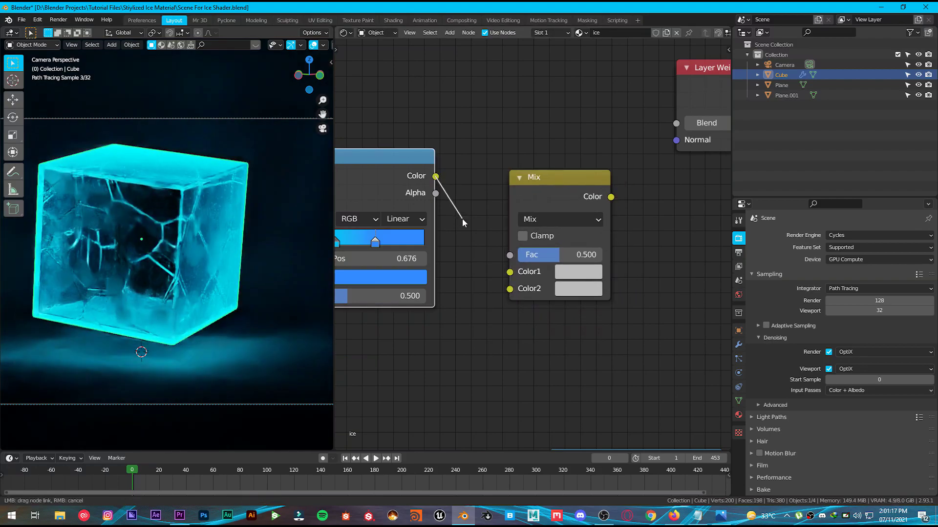
left_click_drag(496, 273, 509, 272)
middle_click_drag(523, 211, 450, 225)
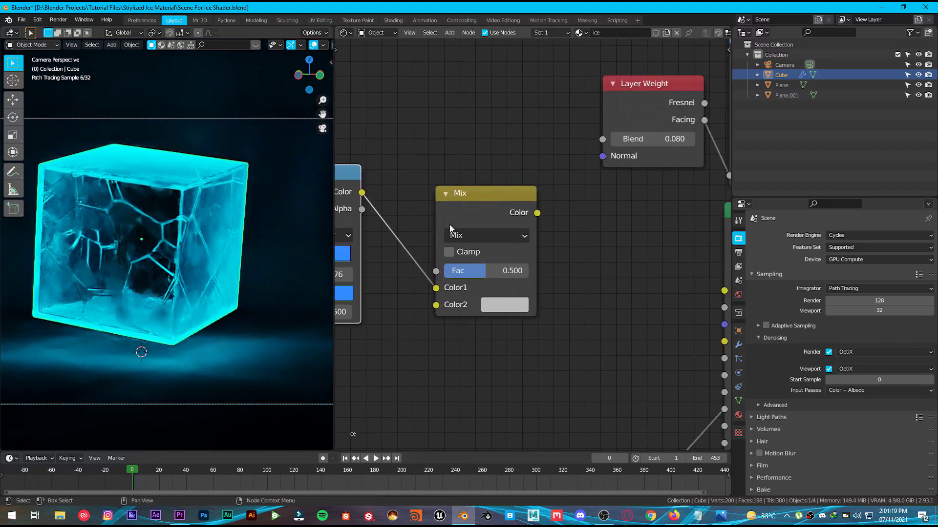
middle_click_drag(515, 217, 484, 198)
scroll(484, 198, "down", 3)
left_click_drag(509, 202, 517, 209)
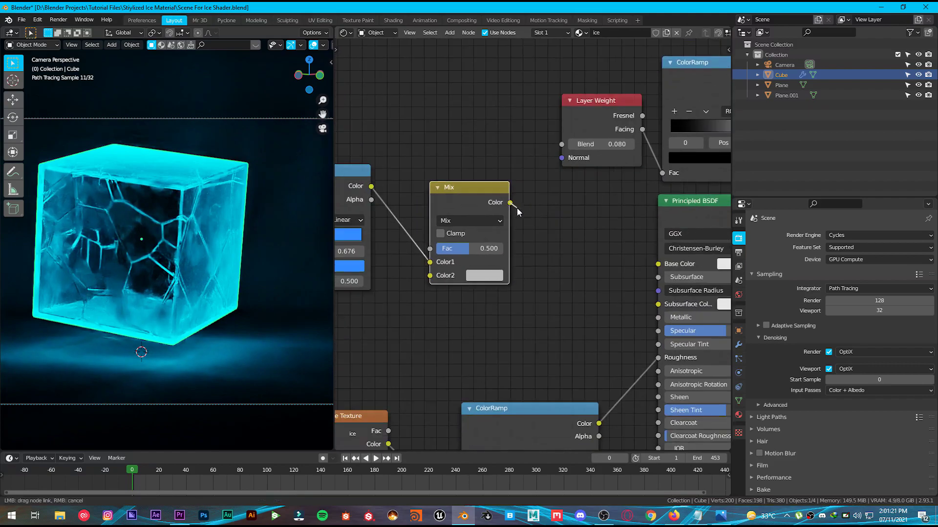
left_click_drag(622, 267, 659, 264)
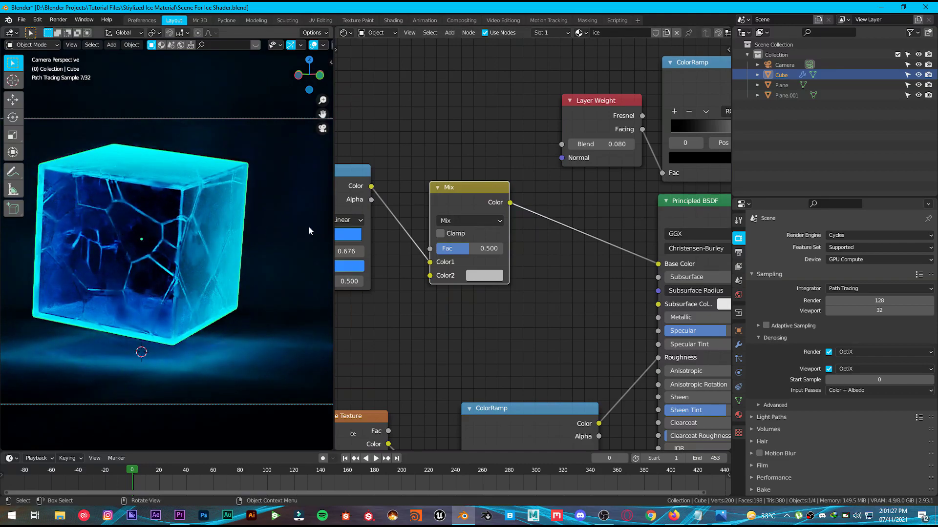
- Set the Mix node's Color2 to white (FFFFFF) and its Fac to 0.400
middle_click_drag(474, 225, 662, 213)
left_click(672, 263)
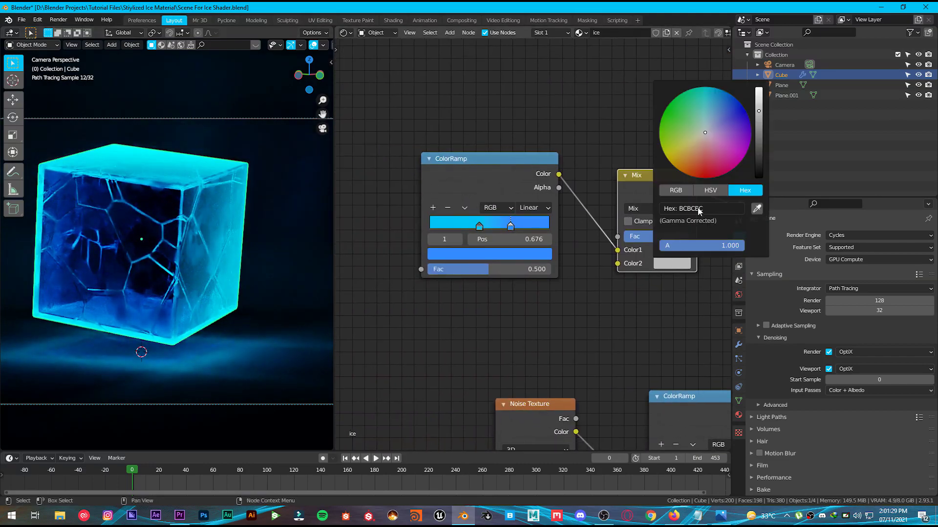
left_click(757, 89)
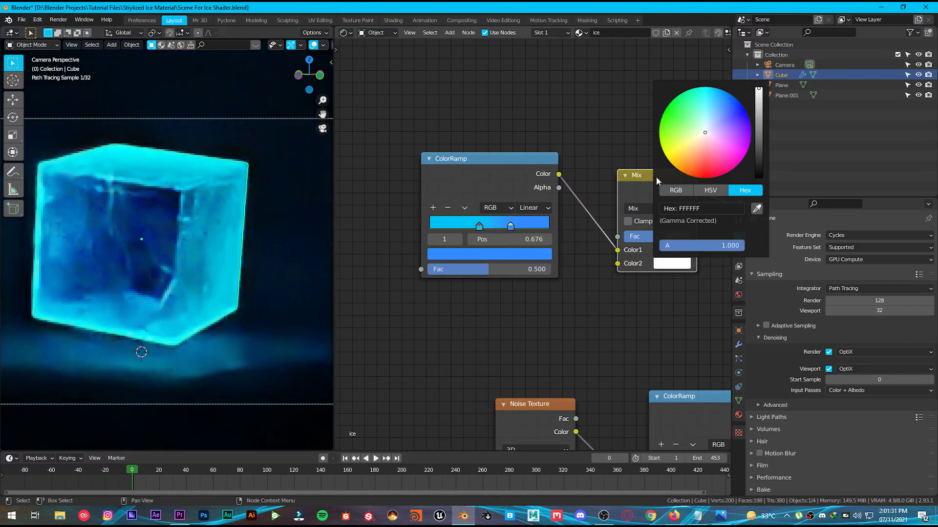
left_click(651, 238)
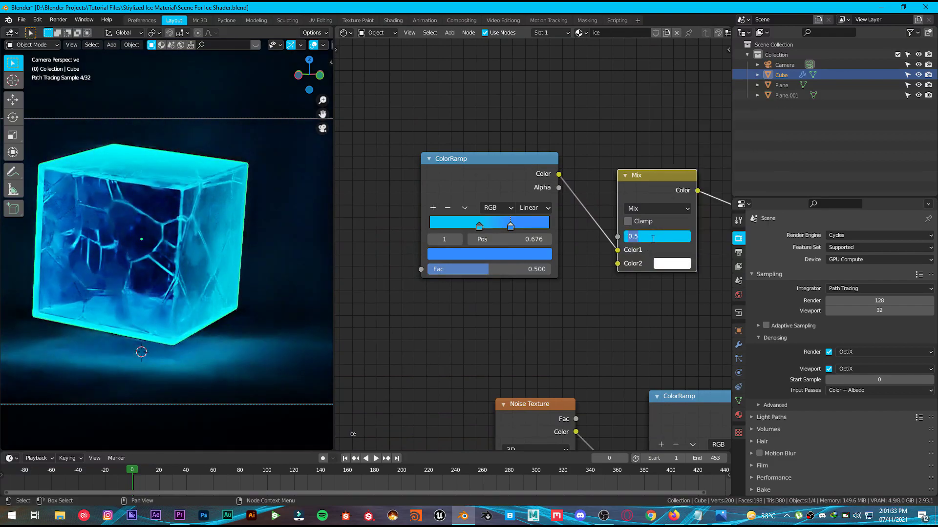
key("Return")
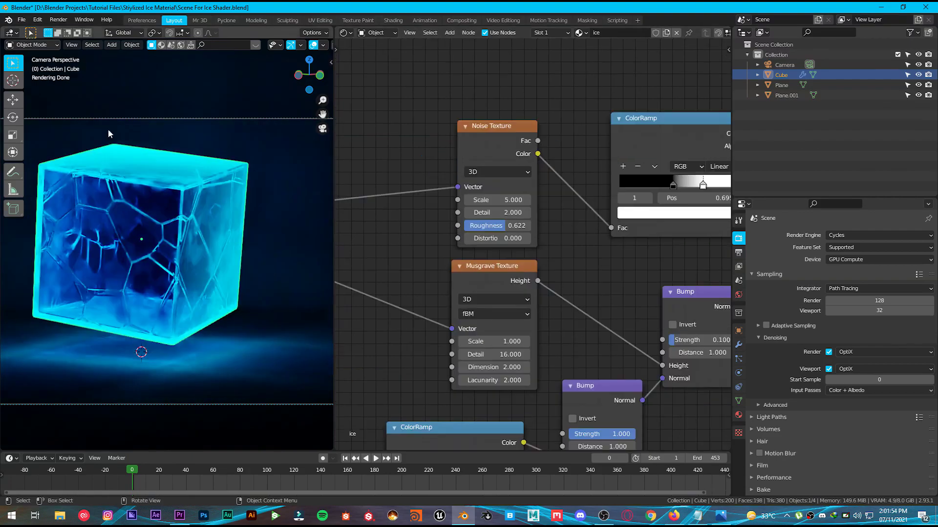
- Set the Musgrave Texture's scale to 3
middle_click_drag(511, 295, 472, 231)
left_click(504, 279)
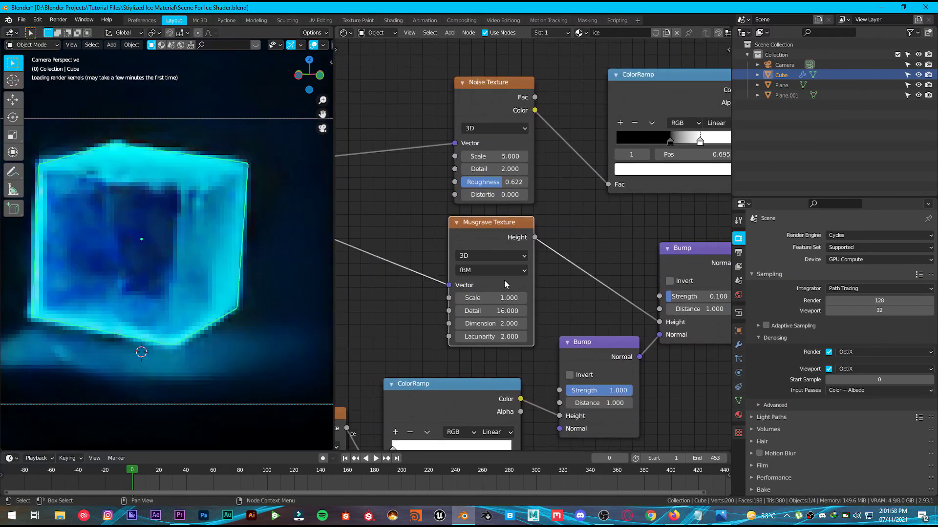
left_click(501, 296)
type("3")
key("Return")
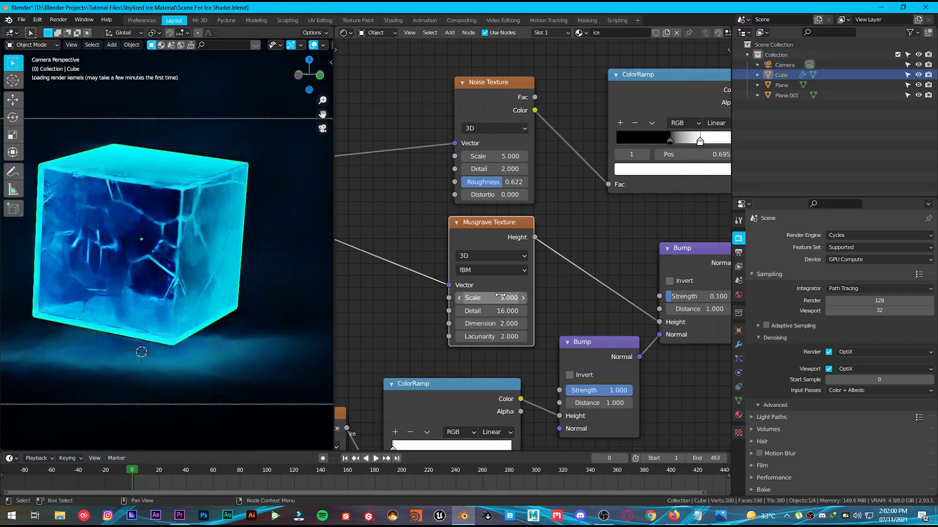
- Move the black stop of the Layer Weight's ColorRamp to position 0.535
scroll(493, 317, "down", 6)
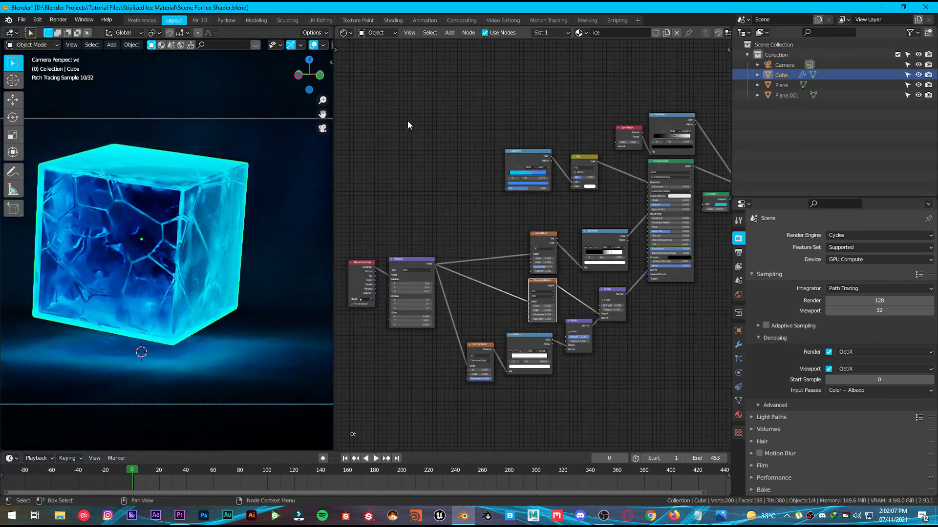
scroll(526, 205, "up", 5)
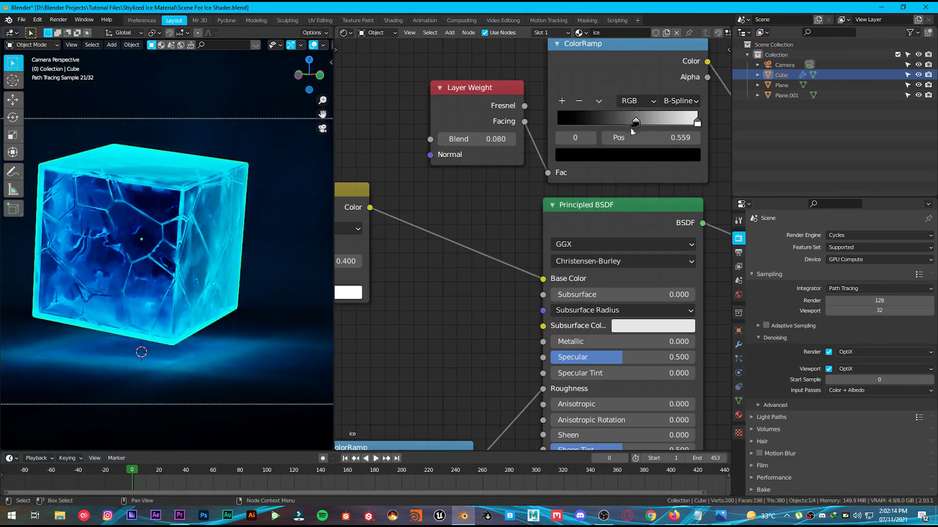
left_click_drag(627, 121, 632, 122)
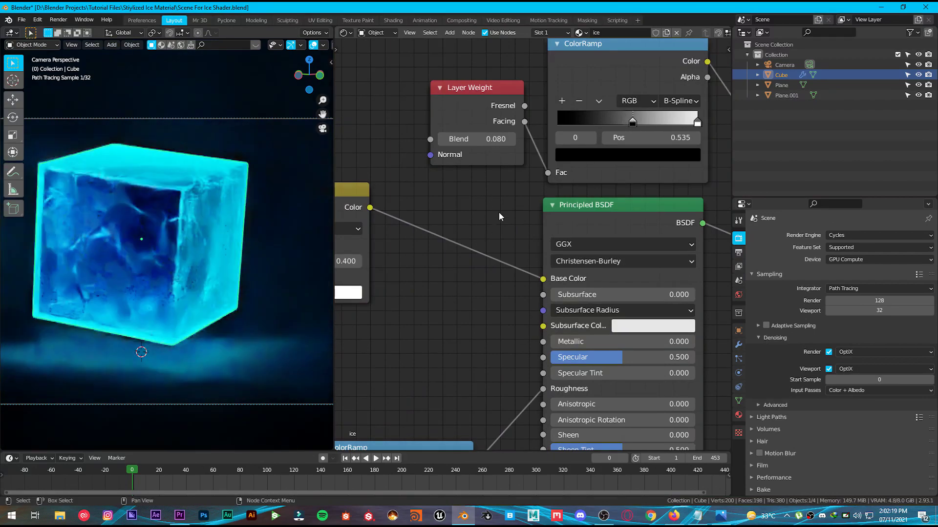
scroll(511, 195, "down", 2)
- Create a new material named REF on the floor plane and set its Principled BSDF Metallic to 1.000
left_click(239, 380)
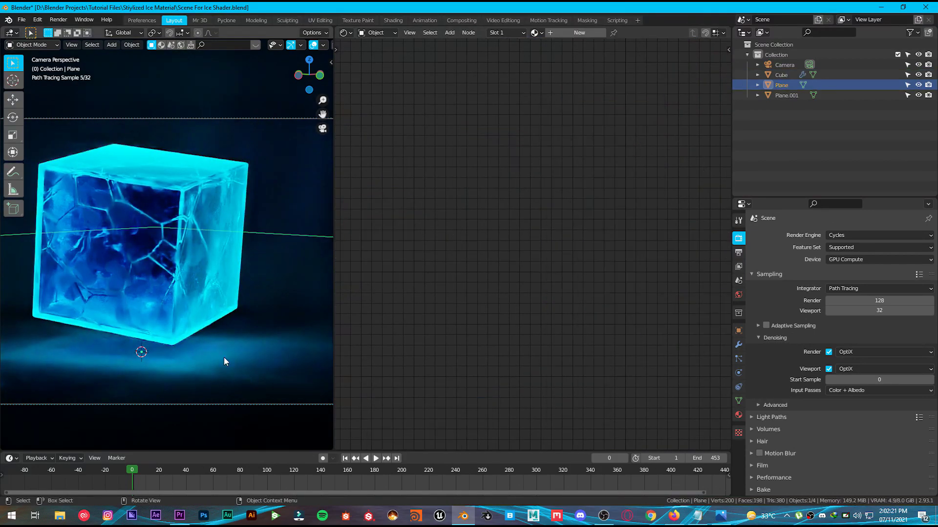
middle_click_drag(126, 238, 149, 280)
scroll(149, 280, "down", 10)
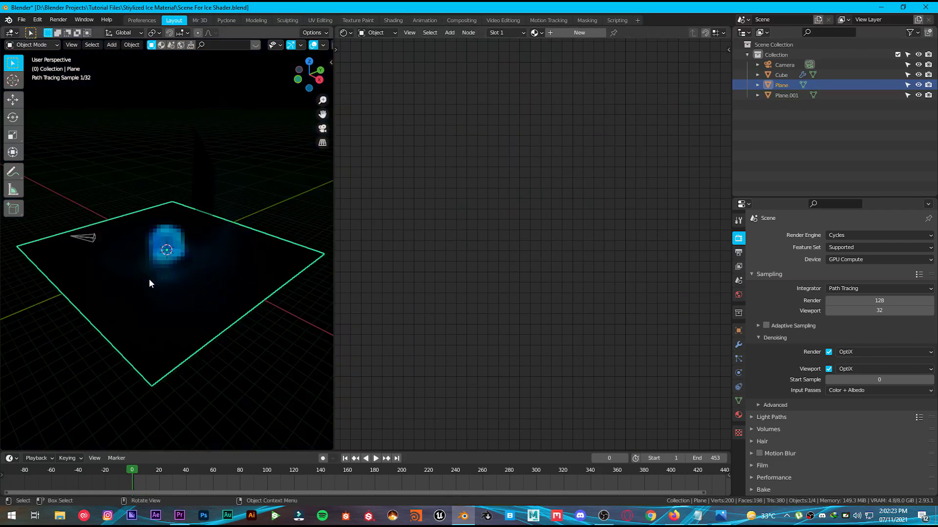
scroll(147, 273, "up", 4)
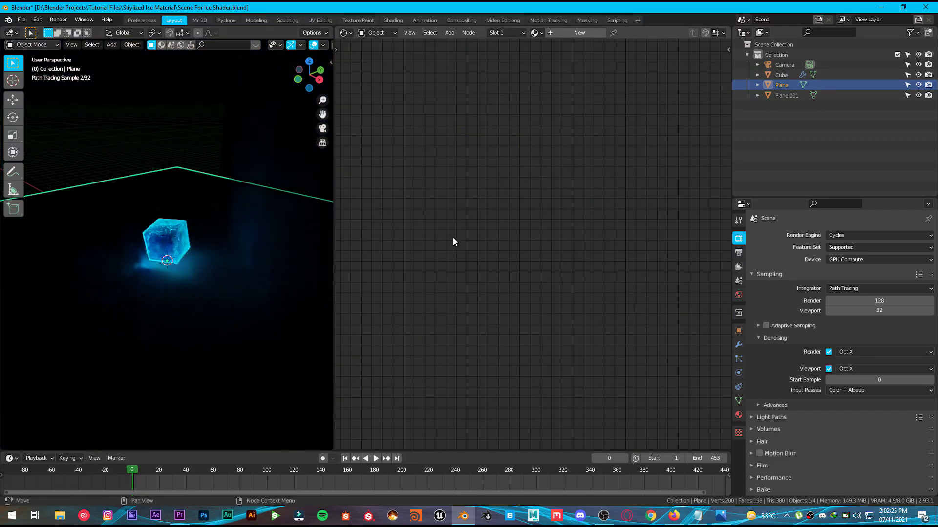
key("KP_0")
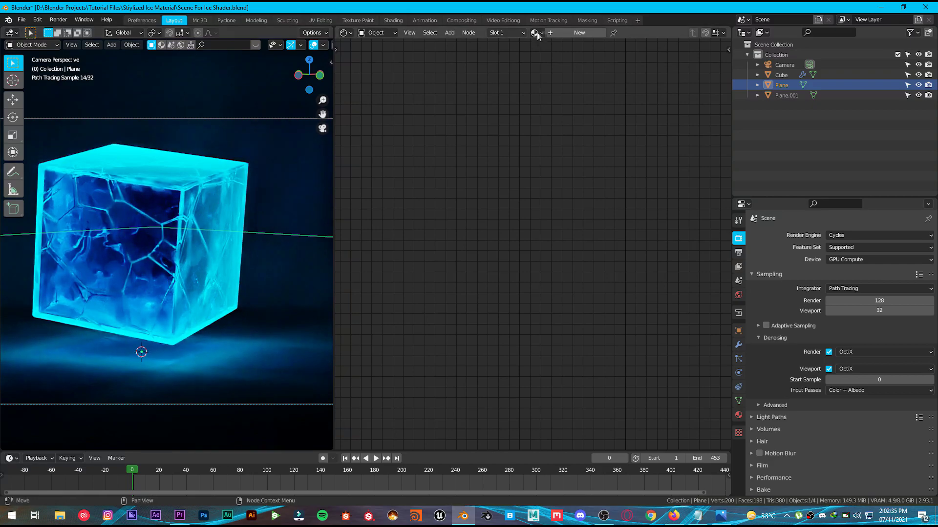
left_click(573, 33)
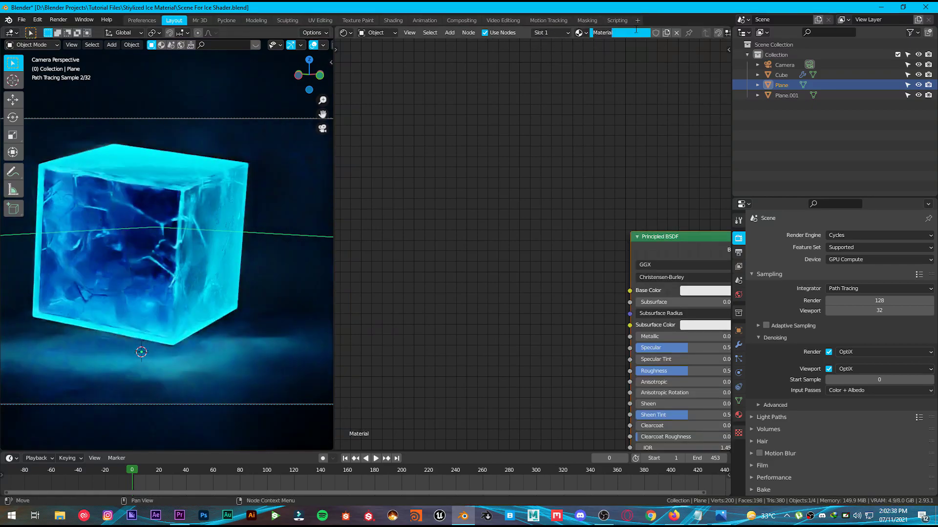
type("REF")
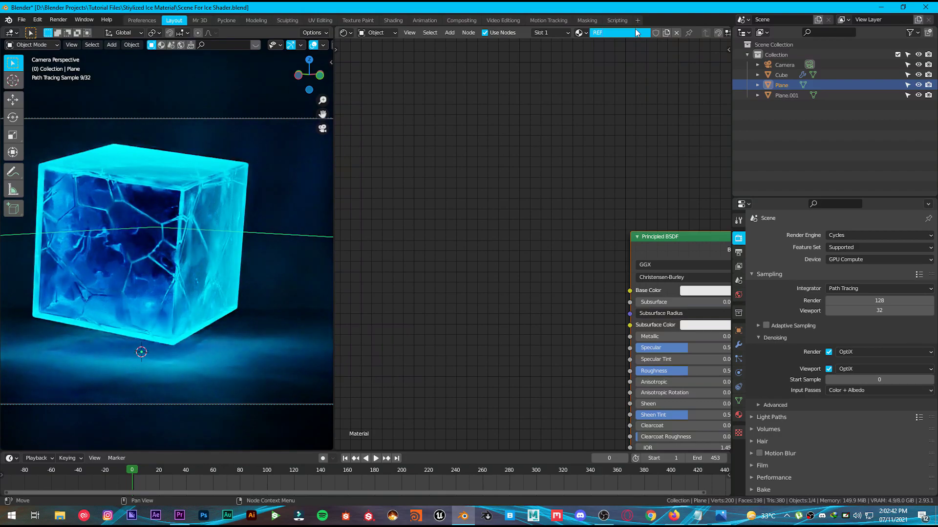
key("Return")
middle_click_drag(603, 356, 500, 230)
left_click_drag(569, 211, 641, 212)
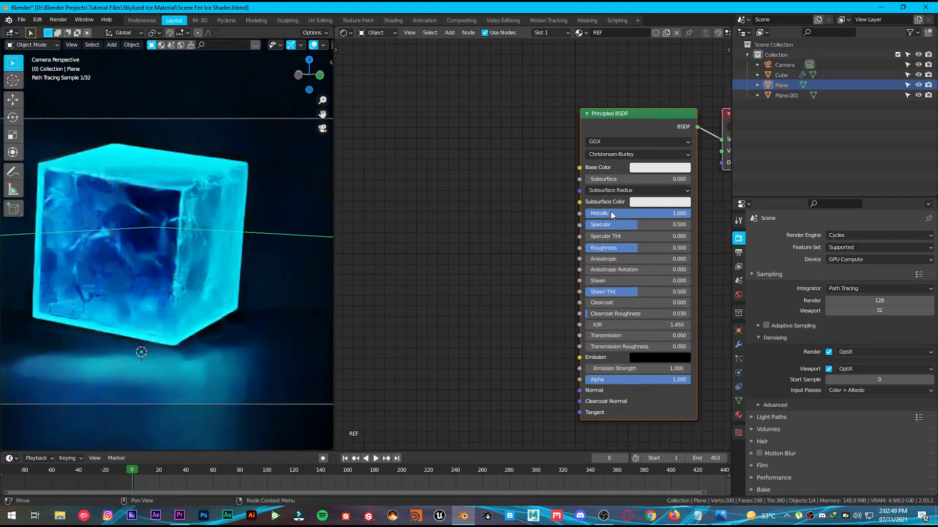
- Add a ColorRamp node to the REF material and connect its Color output to the Principled BSDF's Roughness
key("shift+a")
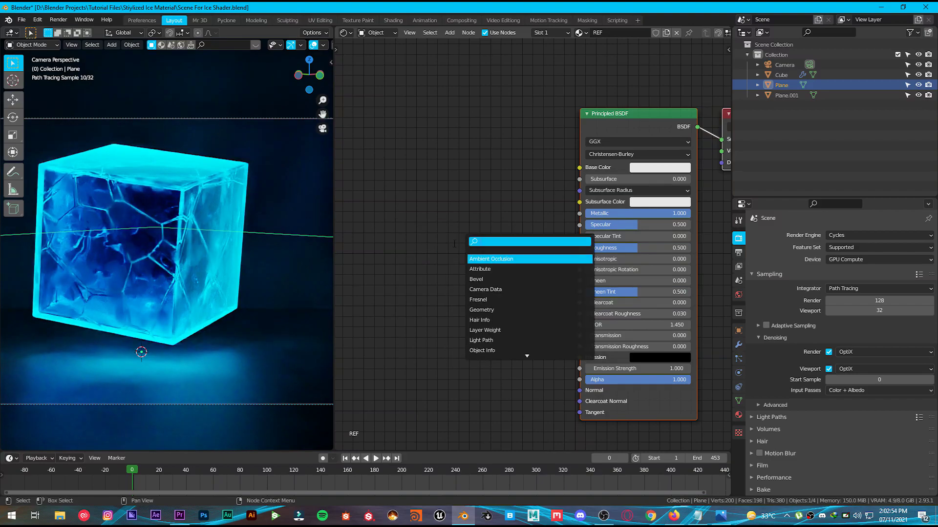
type("ram")
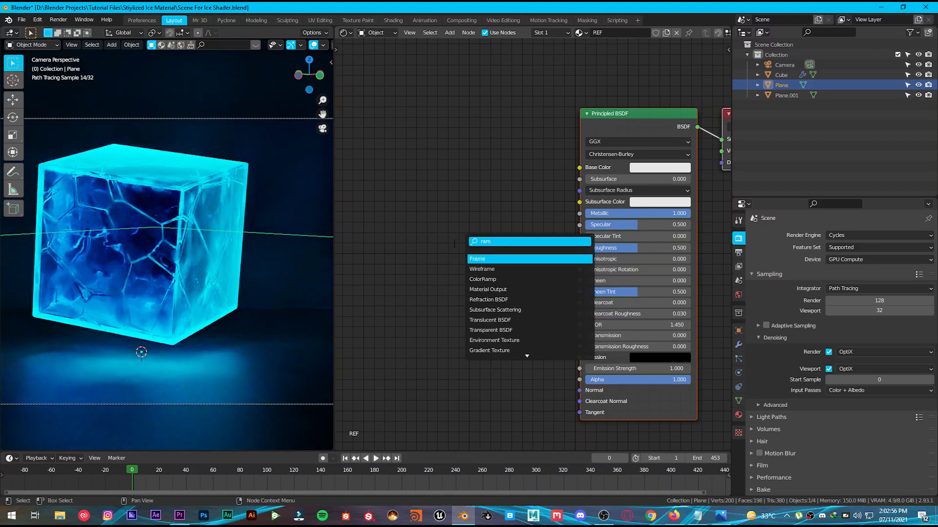
type("p")
key("Return")
left_click(453, 243)
left_click_drag(533, 246, 431, 240)
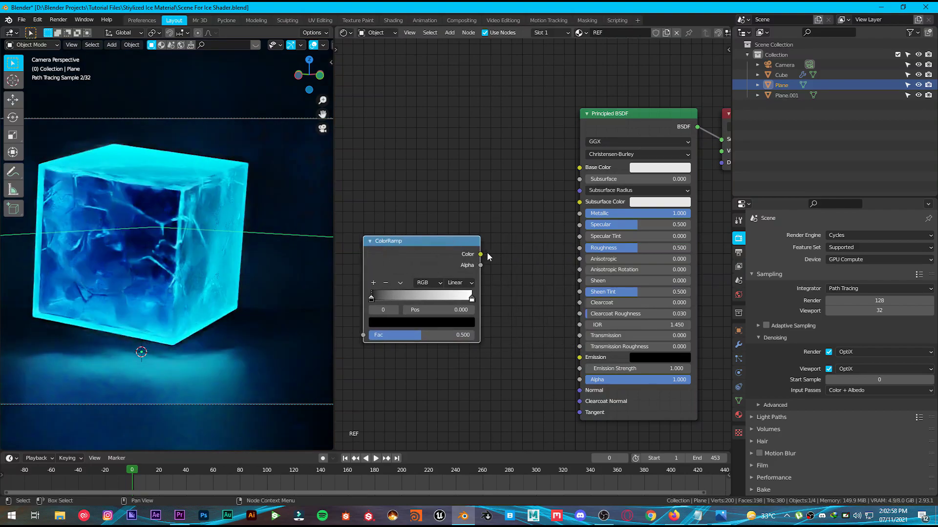
left_click_drag(487, 256, 497, 250)
left_click_drag(583, 247, 579, 247)
- Add a Noise Texture node before the ColorRamp and connect its Fac output to the ColorRamp's Fac
middle_click_drag(398, 242, 499, 225)
key("shift+a")
left_click(441, 216)
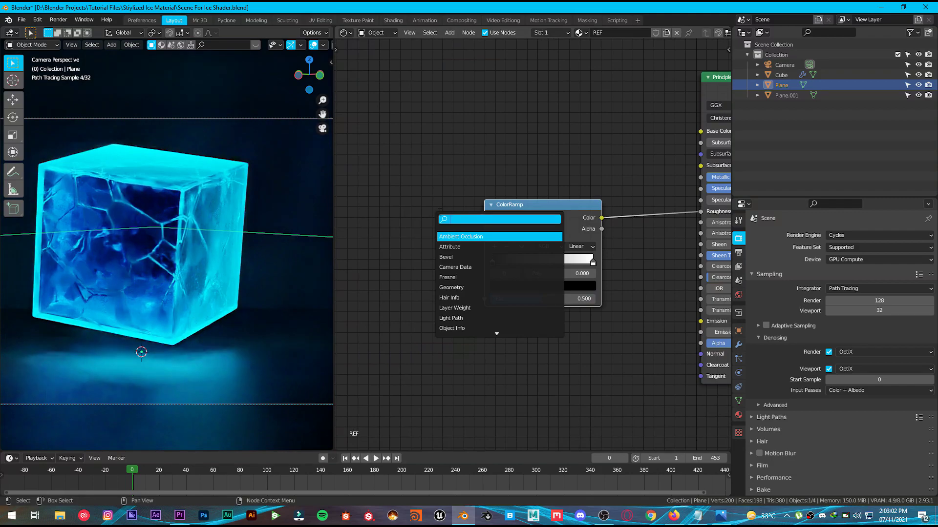
type("noi")
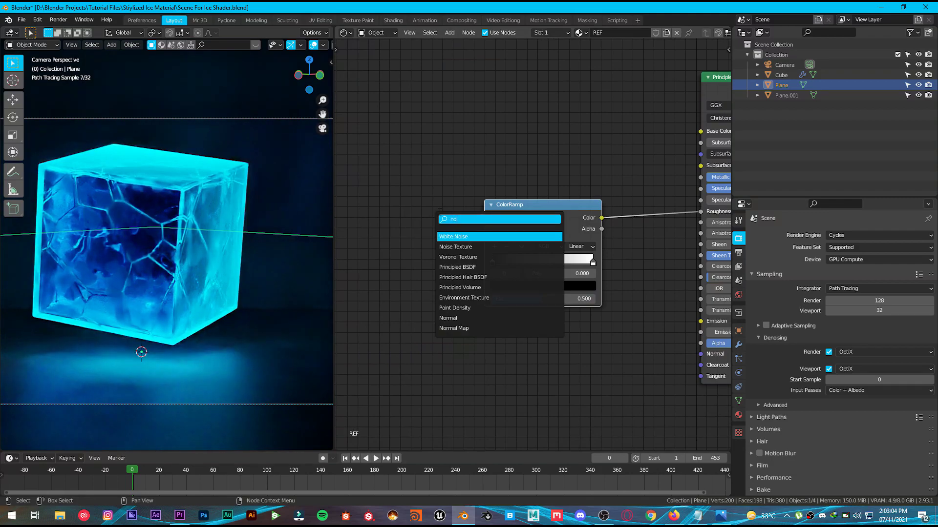
key("Down")
key("Return")
left_click(392, 211)
scroll(406, 246, "up", 5)
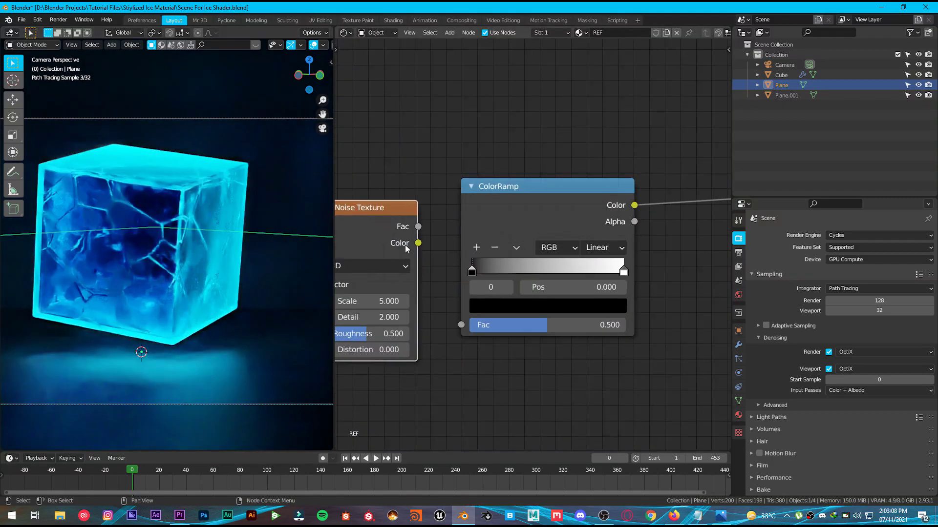
middle_click_drag(406, 246, 431, 200)
left_click_drag(444, 179, 490, 278)
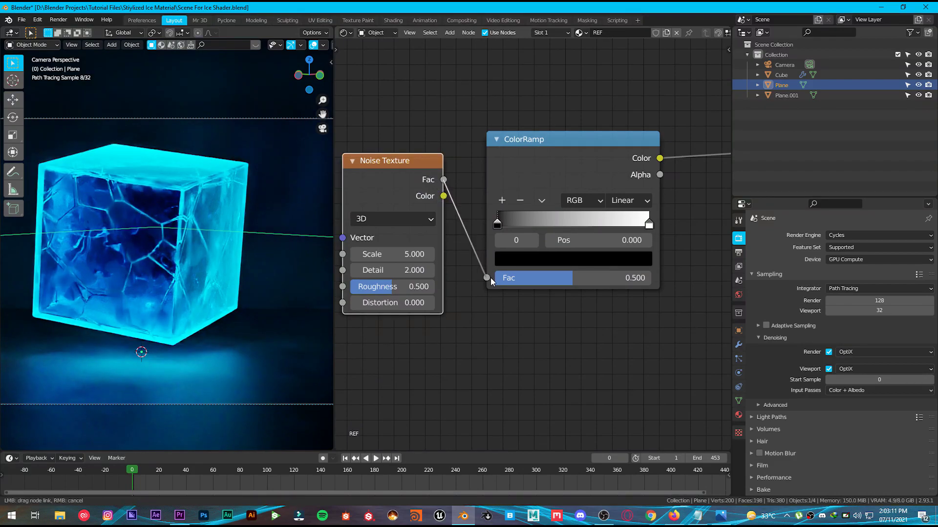
scroll(467, 223, "down", 2)
scroll(471, 200, "up", 2)
- Add Mapping and Texture Coordinate nodes to the Noise Texture, and connect the Object output to the Mapping's Vector input
middle_click_drag(357, 196, 546, 199)
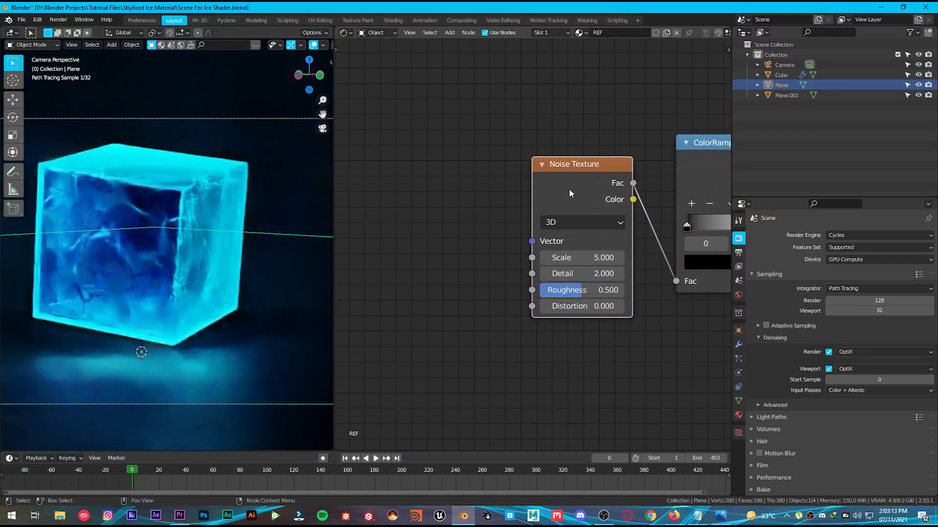
key("ctrl+t")
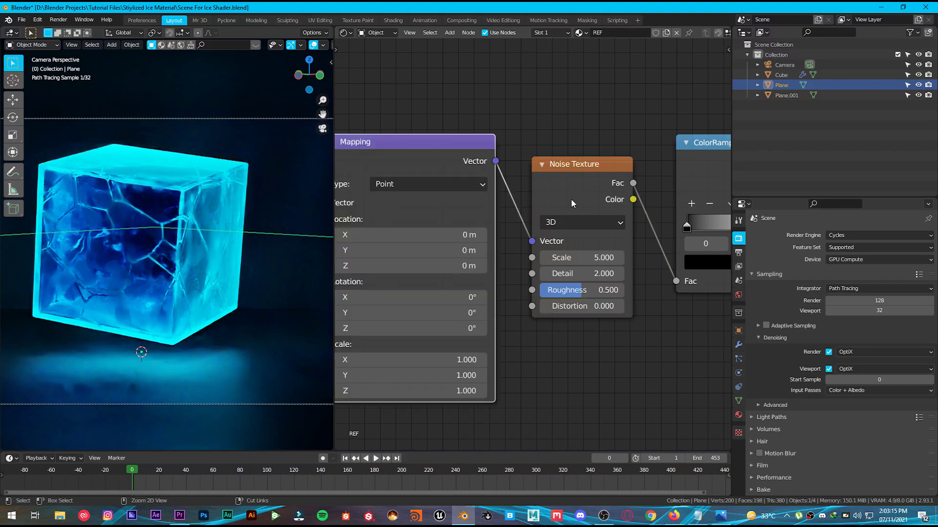
left_click_drag(569, 165, 579, 168)
middle_click_drag(428, 207, 567, 200)
scroll(444, 166, "left", 3, "ctrl")
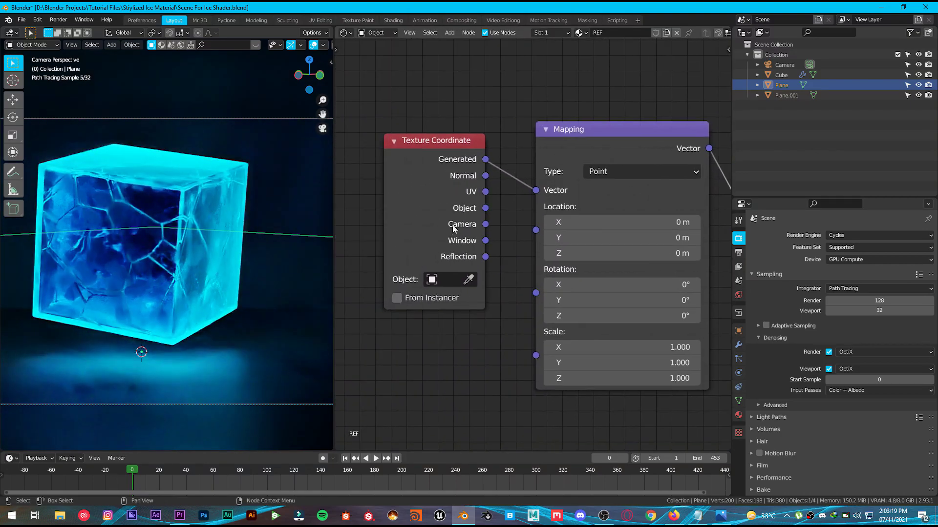
left_click_drag(484, 208, 536, 191)
- Set the Noise Texture's Detail to 16 and its Scale to 1
scroll(618, 218, "right", 10, "ctrl")
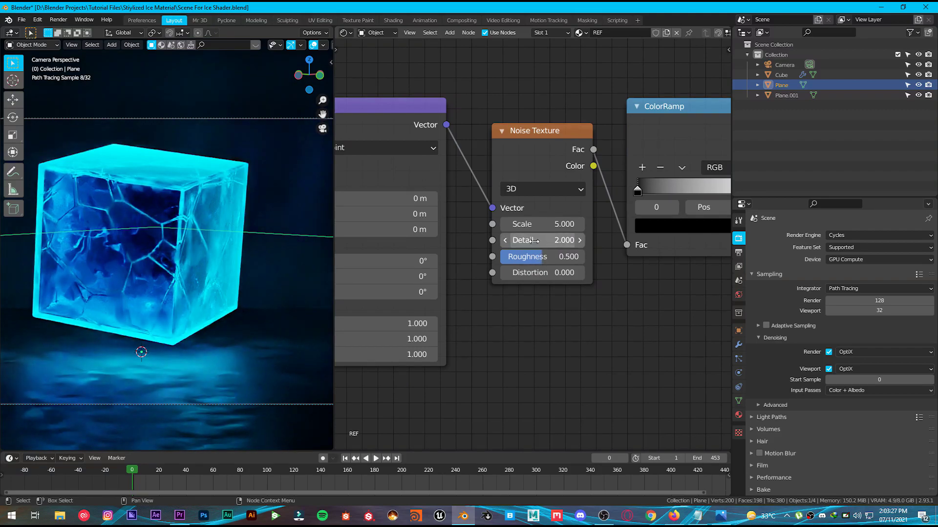
left_click_drag(526, 240, 541, 241)
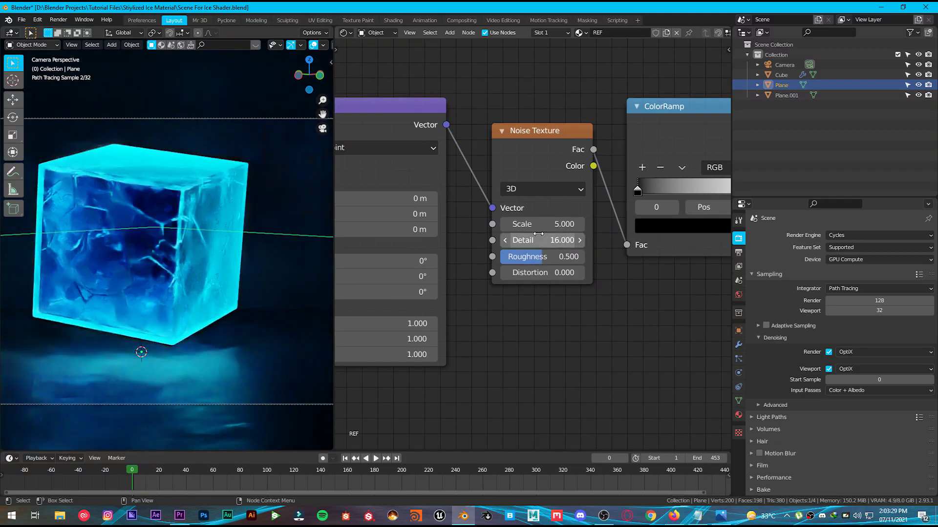
left_click(550, 219)
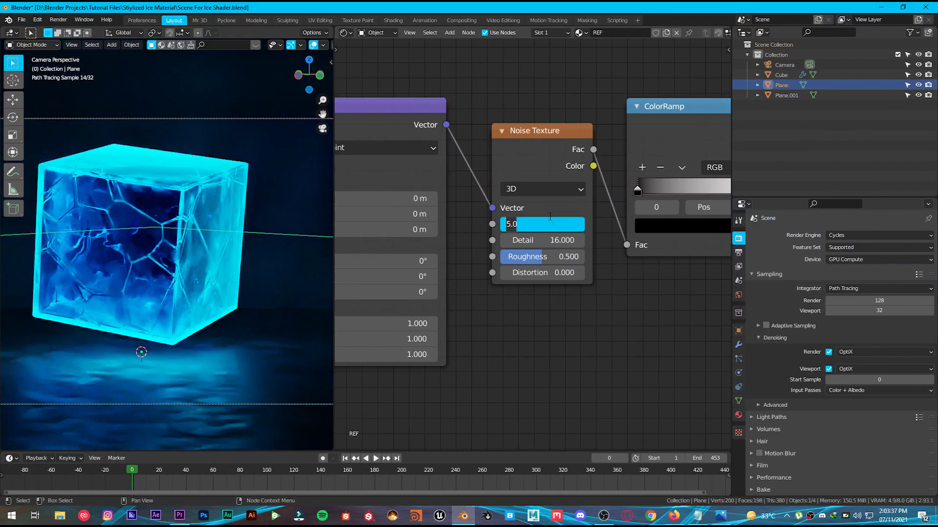
type("1")
key("Return")
- Move the black stop of the floor material's ColorRamp to position 0.305
middle_click_drag(597, 171, 440, 185)
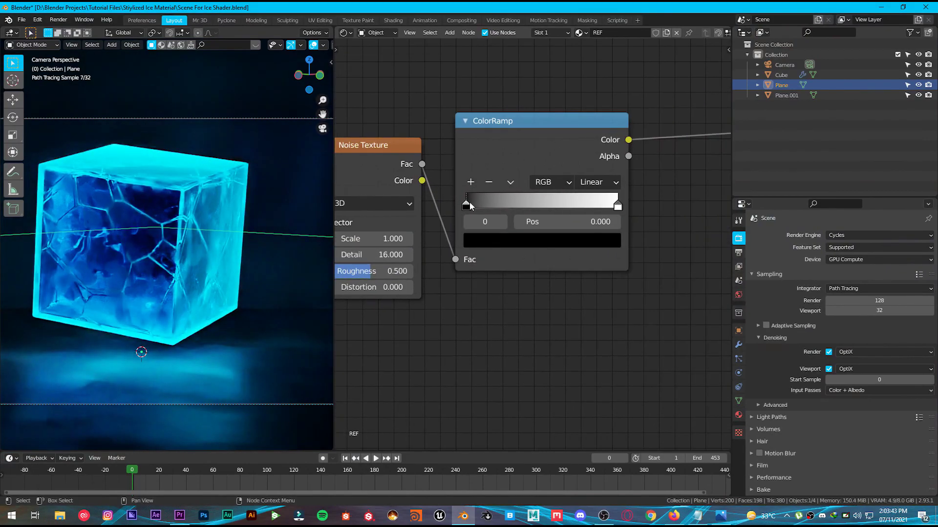
left_click_drag(470, 205, 512, 206)
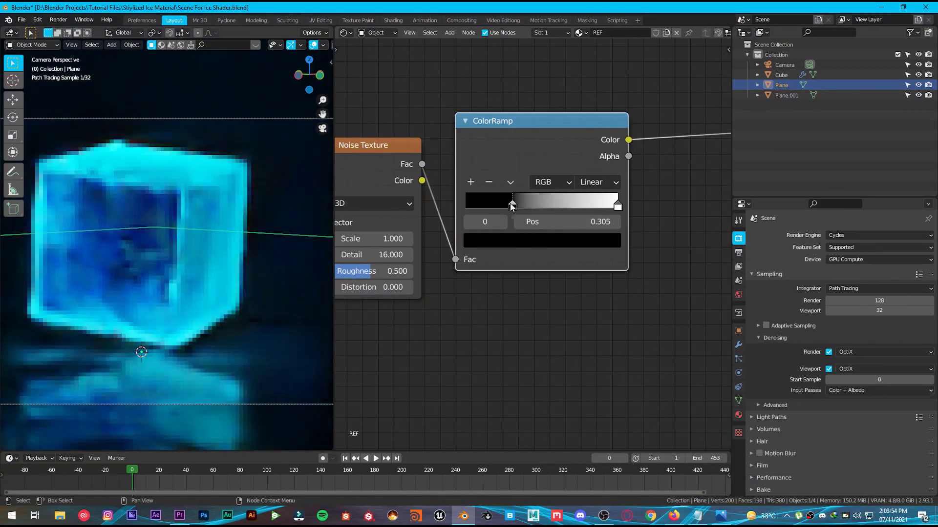
scroll(181, 306, "down", 3)
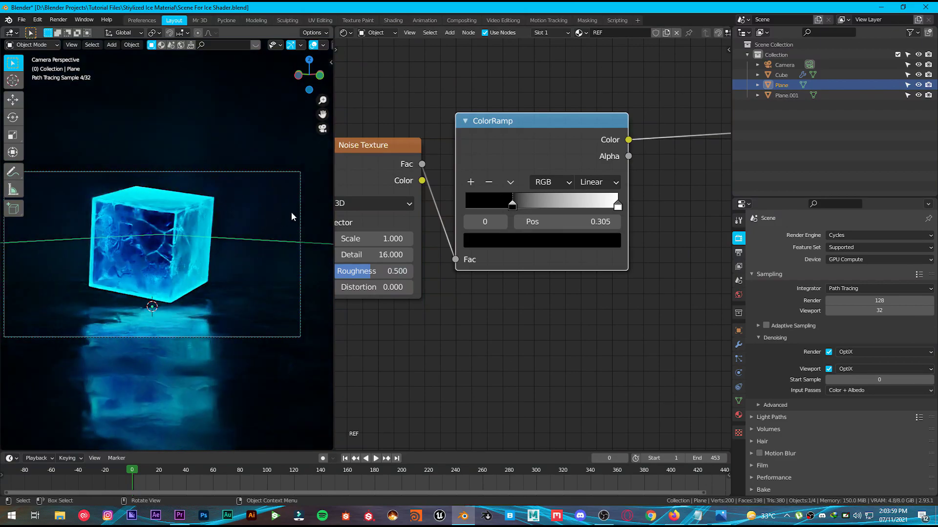
- Assign the existing REF material to the second plane, Plane.001
left_click(775, 95)
left_click(537, 32)
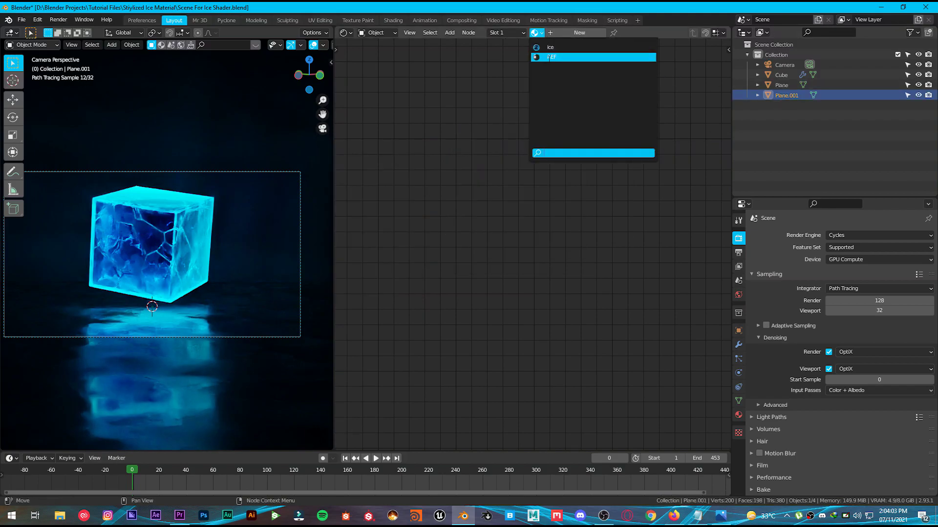
left_click(574, 57)
scroll(135, 303, "up", 1)
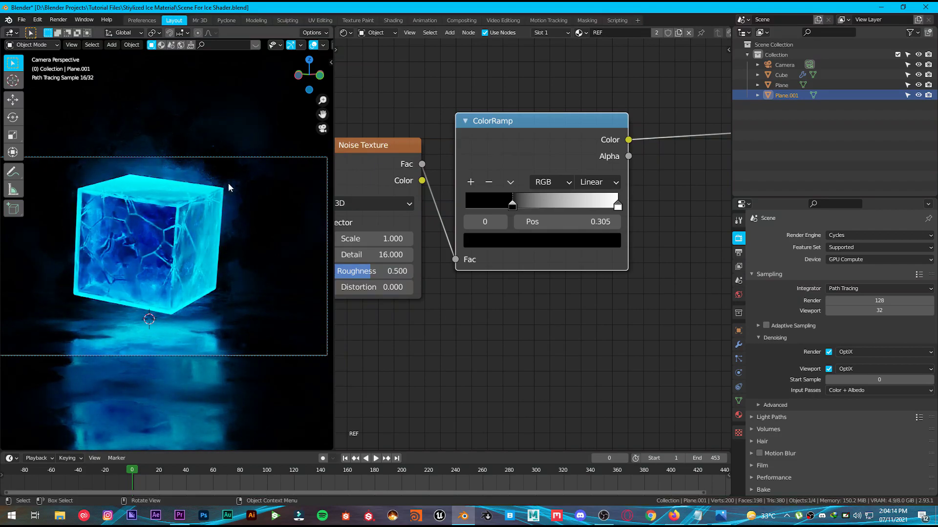
- Switch to the Compositing workspace and move the Composite and Render Layers nodes farther apart
left_click(461, 20)
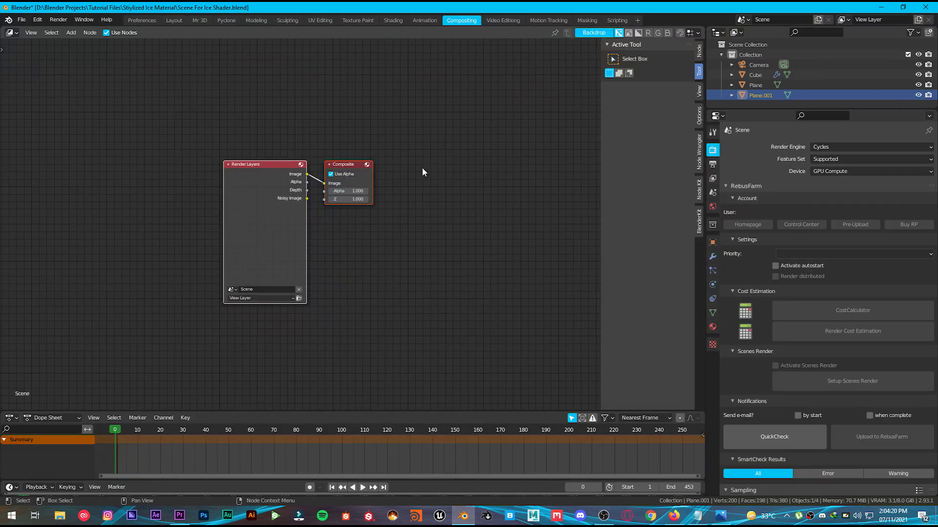
scroll(257, 190, "up", 3)
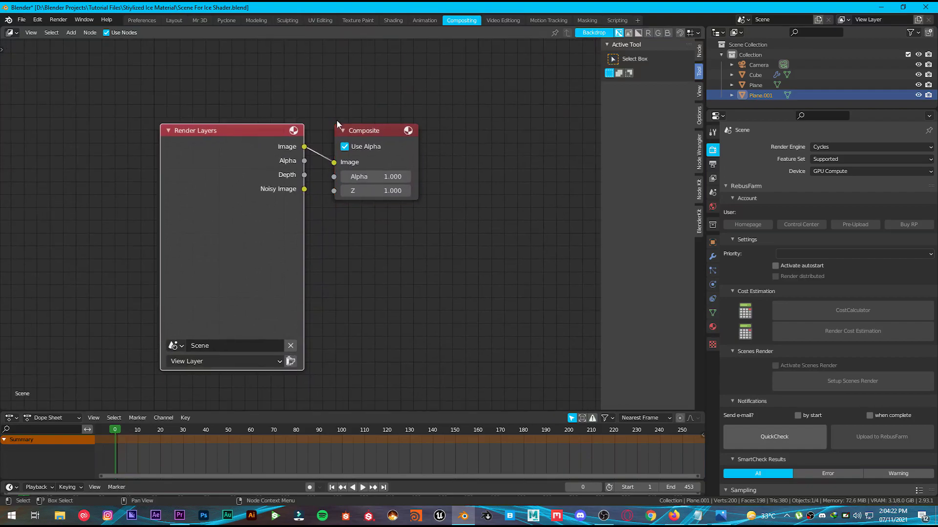
left_click_drag(337, 124, 541, 170)
left_click_drag(235, 142, 146, 148)
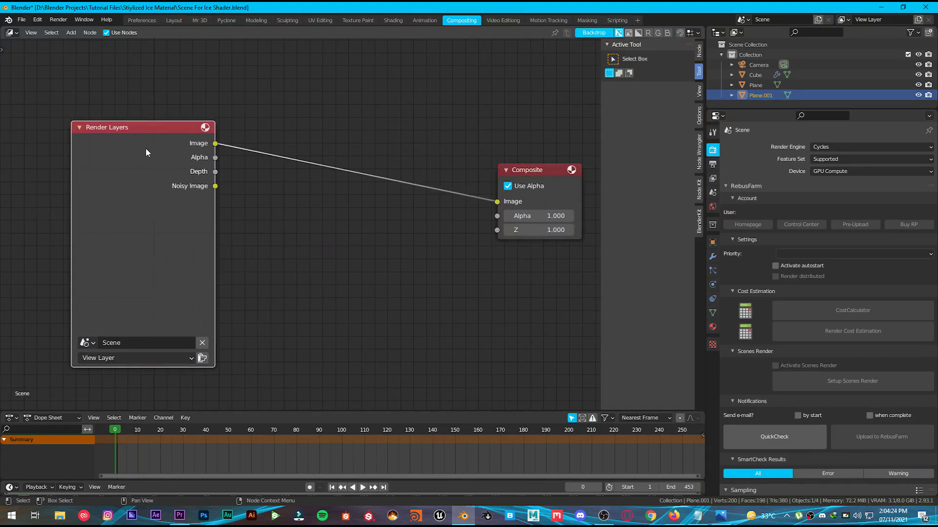
- Add a Glare node on the link between the Render Layers and Composite nodes
key("shift+a")
left_click(351, 184)
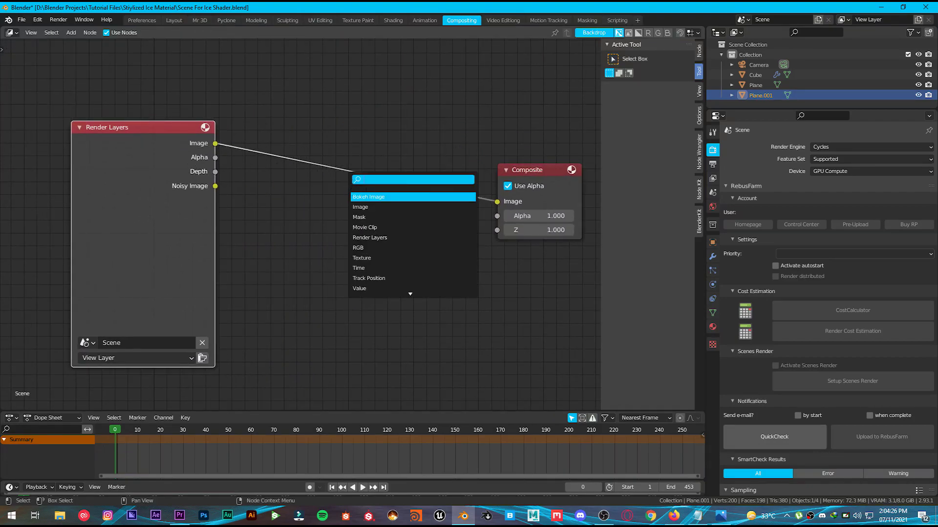
type("g")
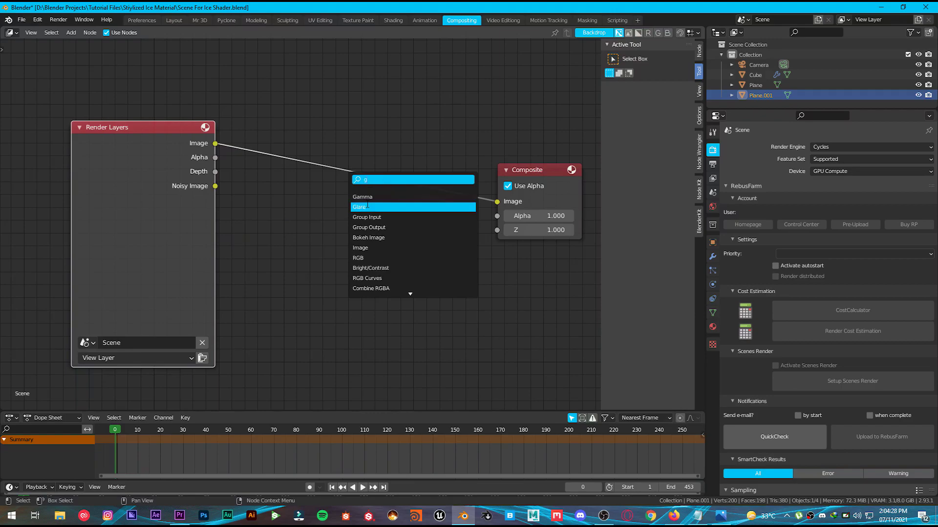
left_click(367, 207)
left_click(328, 147)
left_click(329, 165)
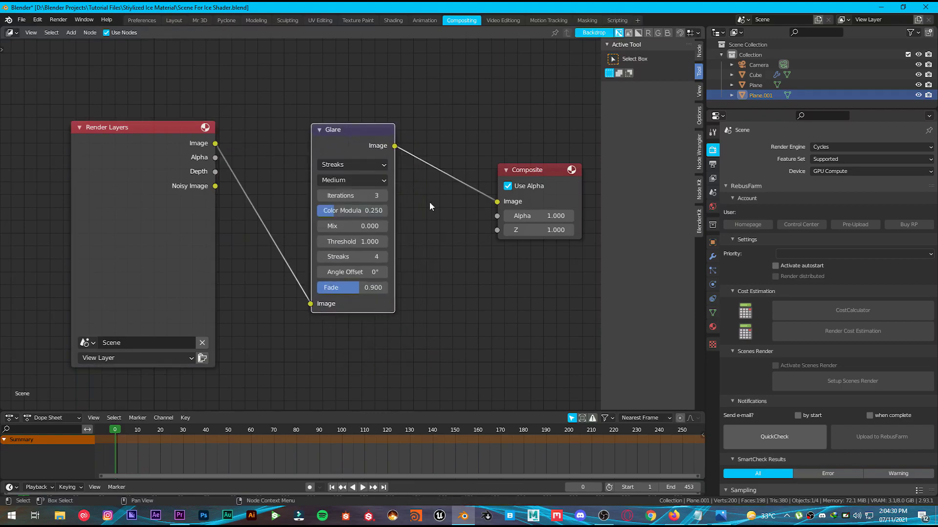
- Set the Glare type to Fog Glow, lower its Threshold and raise its Mix slightly
left_click(356, 163)
left_click(335, 206)
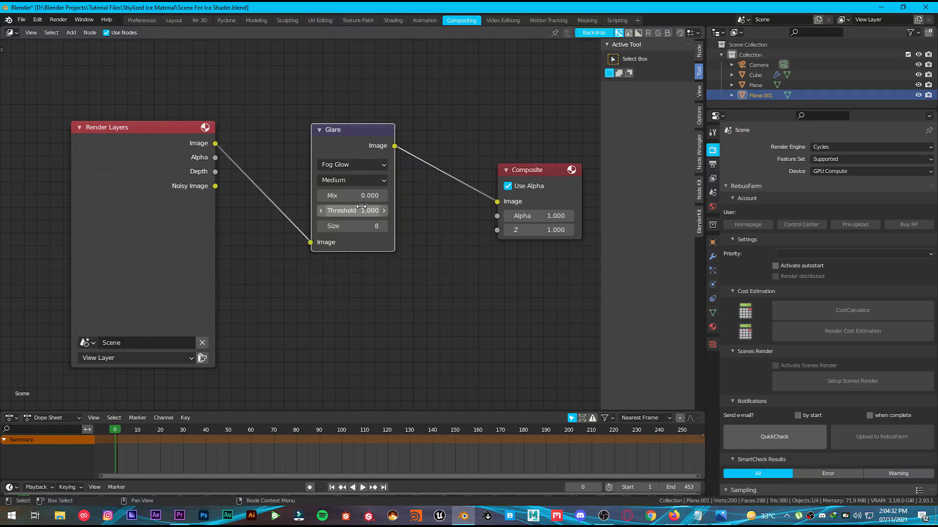
left_click(320, 213)
left_click(320, 213)
left_click(320, 214)
left_click(320, 213)
left_click(383, 196)
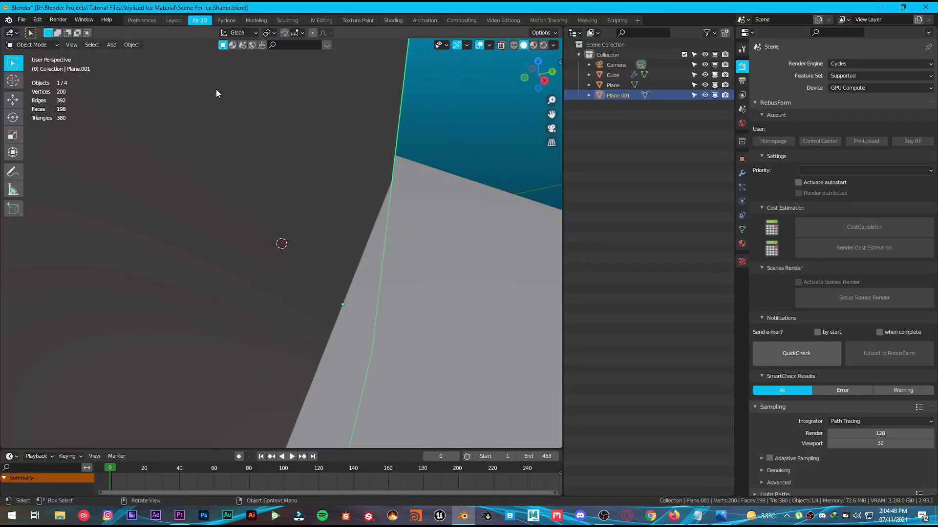
- Show the scene through the camera in the Mr 3D workspace with rendered viewport shading
key("KP_0")
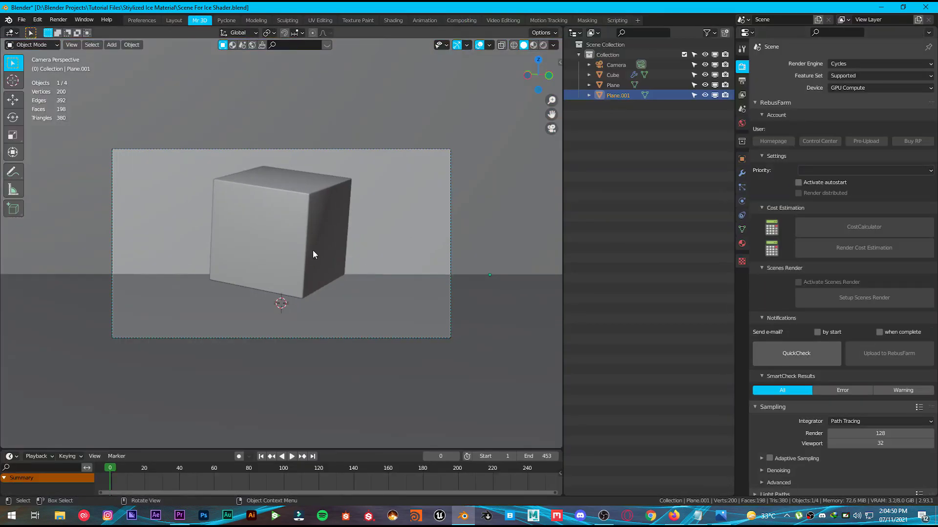
key("z")
left_click(299, 202)
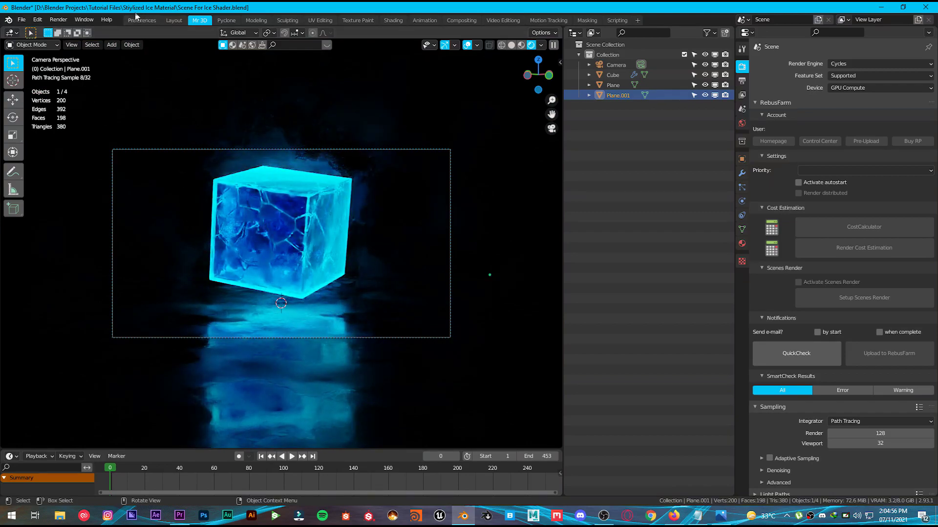
- Switch to the Layout workspace and examine the REF material's ColorRamp and Principled BSDF nodes
left_click(173, 22)
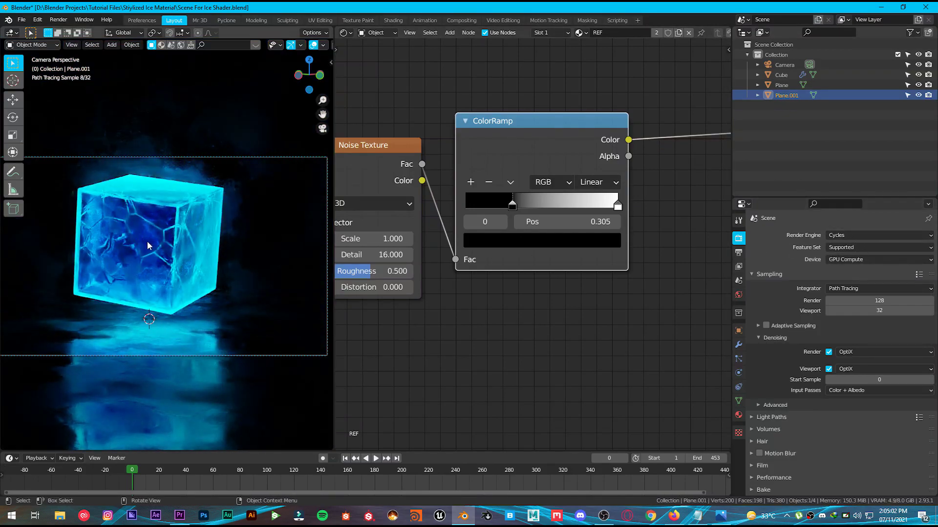
middle_click_drag(551, 286, 455, 204)
scroll(557, 180, "down", 6)
middle_click_drag(623, 146, 550, 195)
scroll(550, 194, "up", 5)
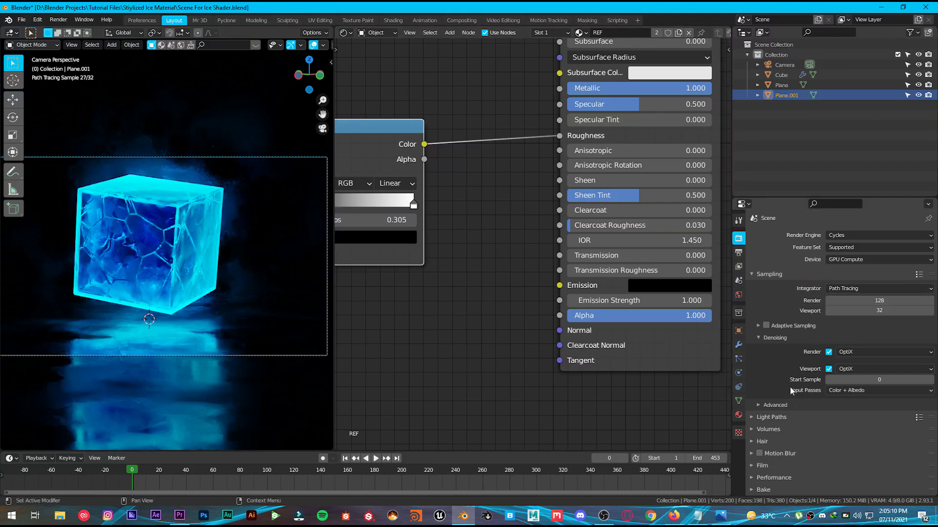
- Set the Cycles render samples to 250 and show the scene's output settings
scroll(819, 409, "down", 8)
scroll(836, 335, "up", 8)
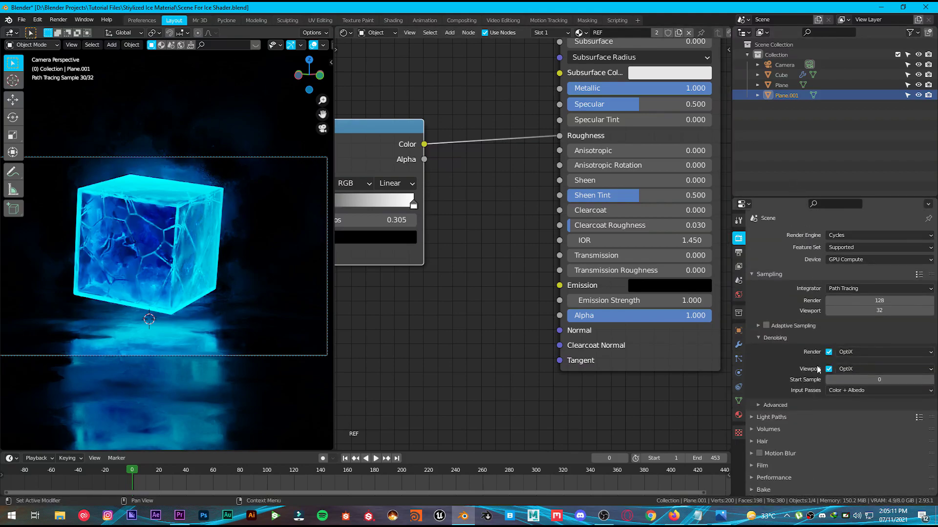
left_click(738, 253)
left_click(739, 238)
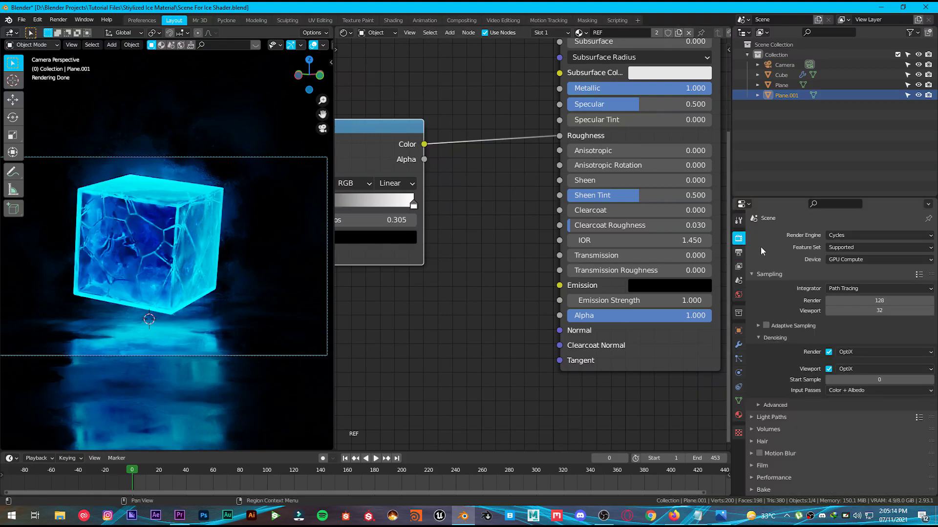
left_click(868, 300)
type("250")
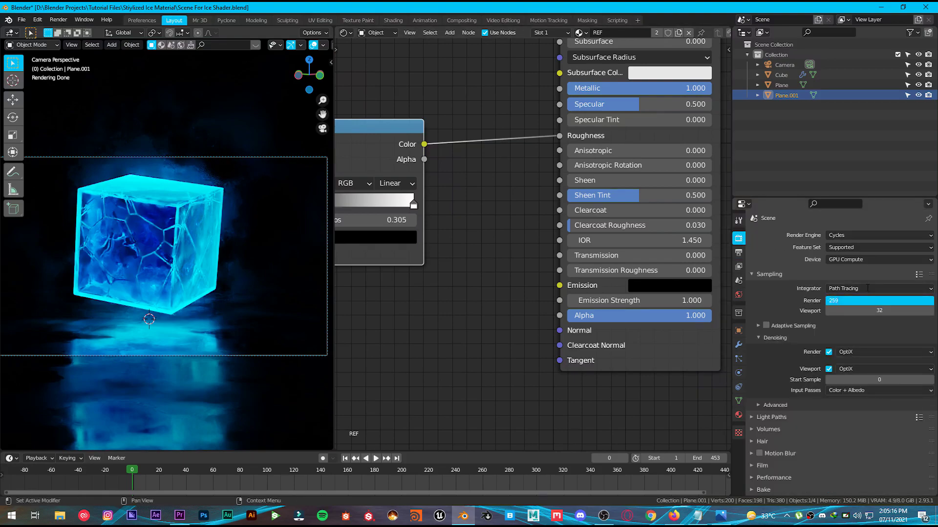
key("Return")
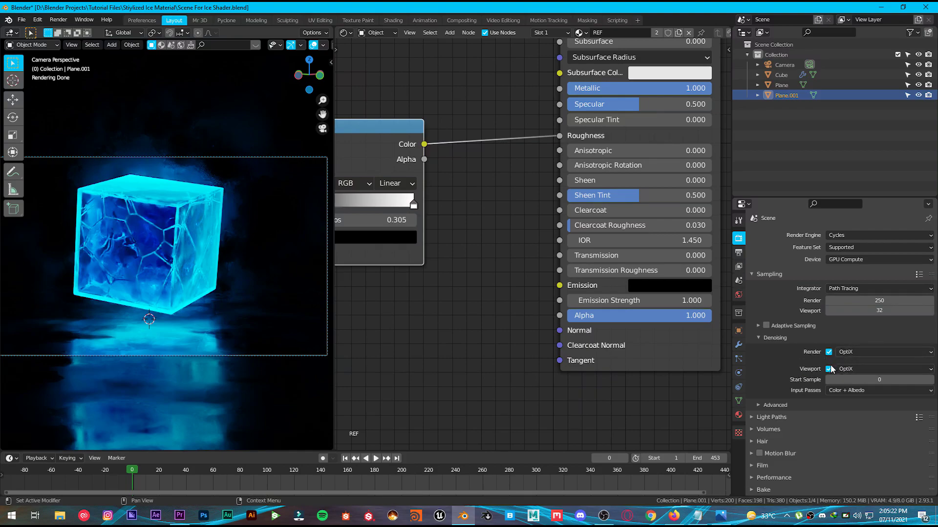
scroll(830, 283, "down", 3)
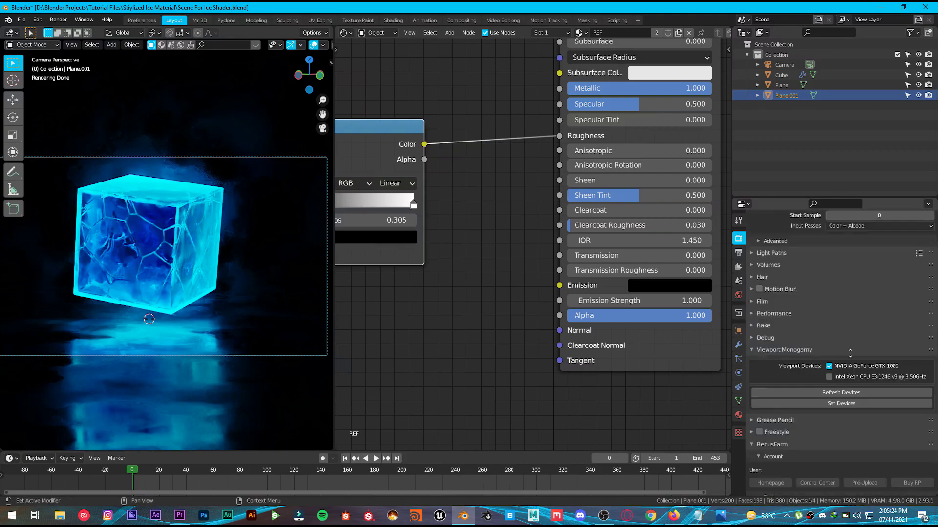
left_click(739, 253)
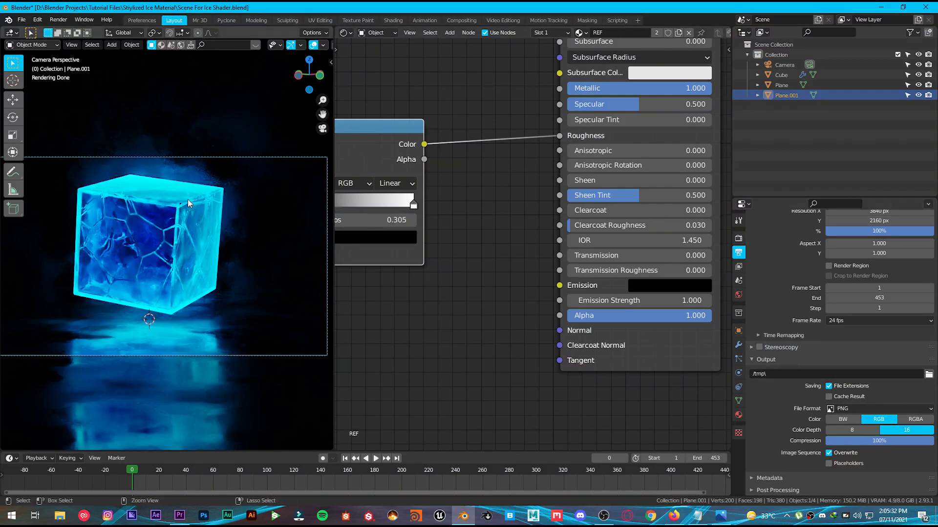
- Save the scene as the incremented file Scene For Ice Shader2.blend and start rendering the still image
key("ctrl+s")
left_click(256, 140)
left_click(799, 485)
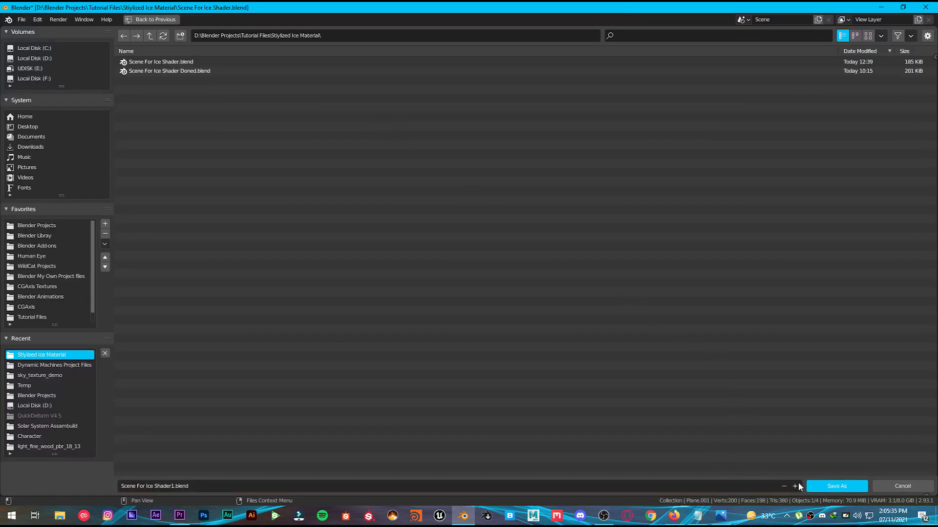
left_click(837, 486)
left_click(65, 22)
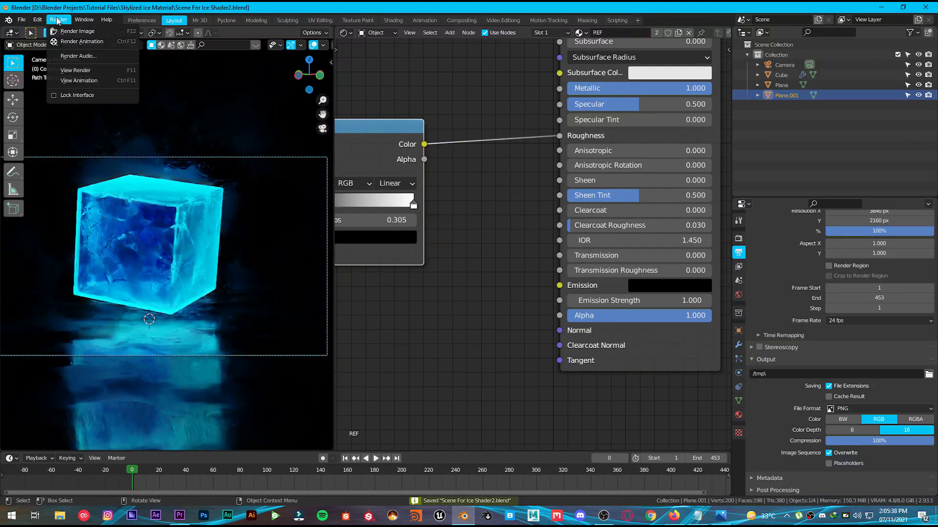
key("F12")
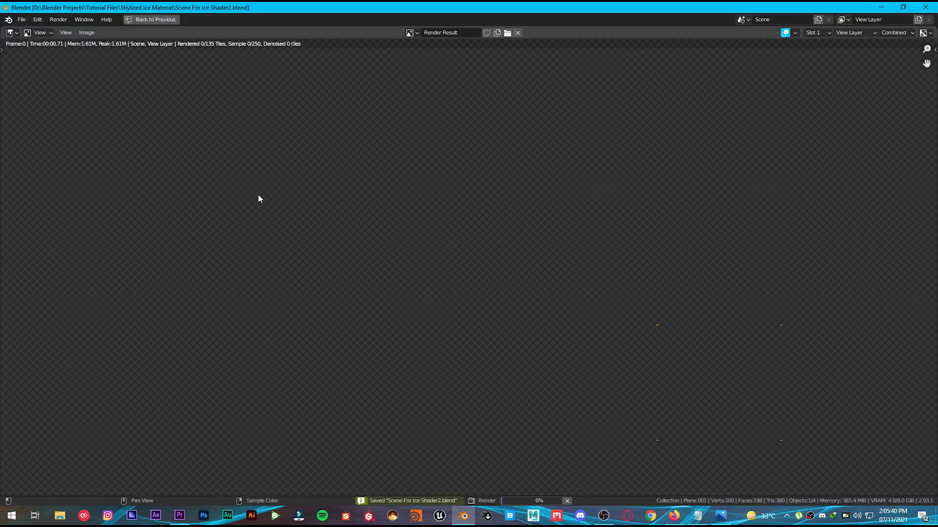